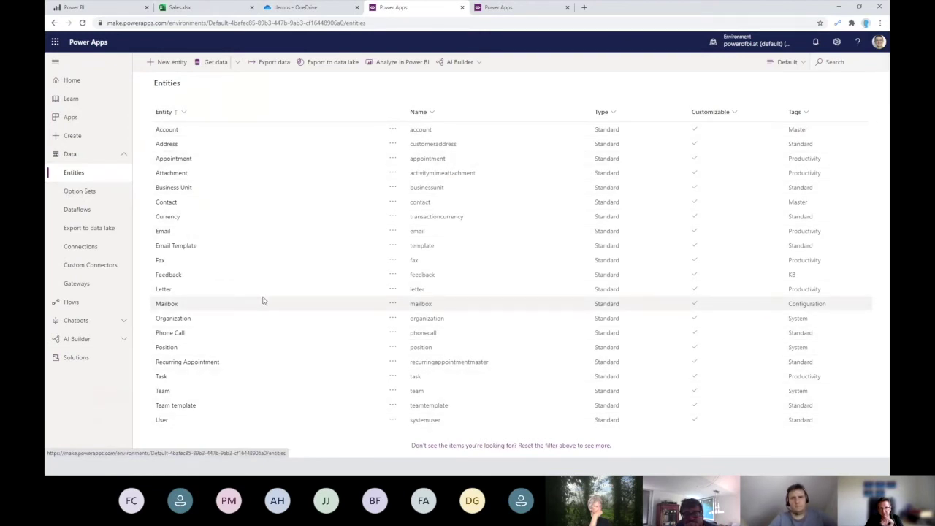
- Filter the entity list to show all entities and open the Account entity named cdmtmp_account
click(794, 62)
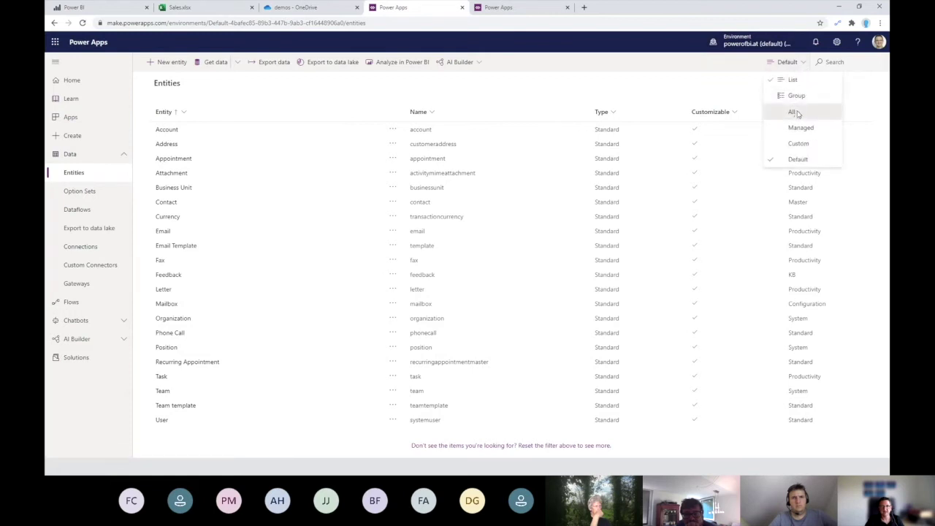
click(795, 113)
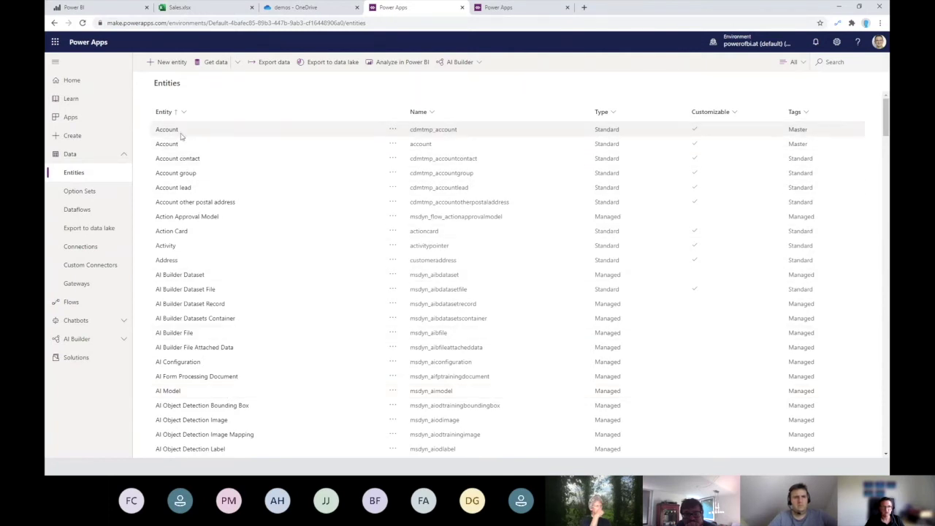
click(391, 129)
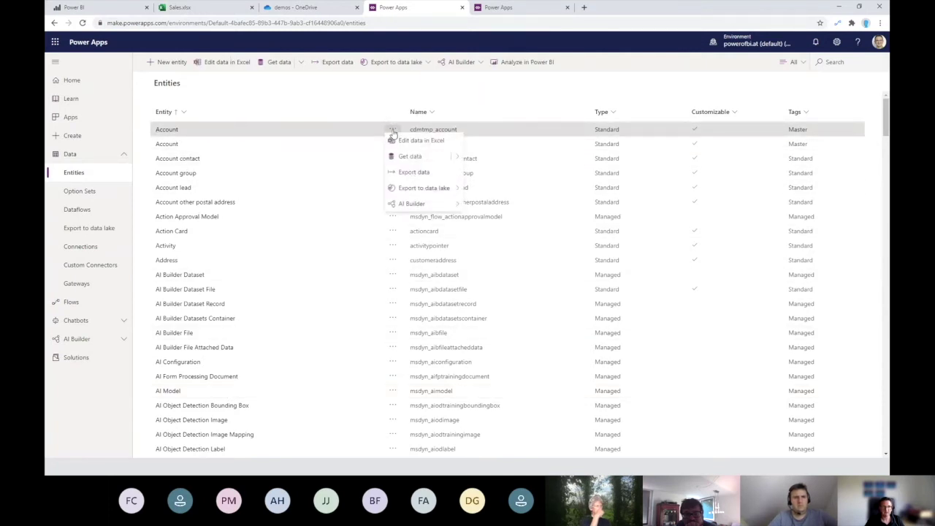
click(166, 130)
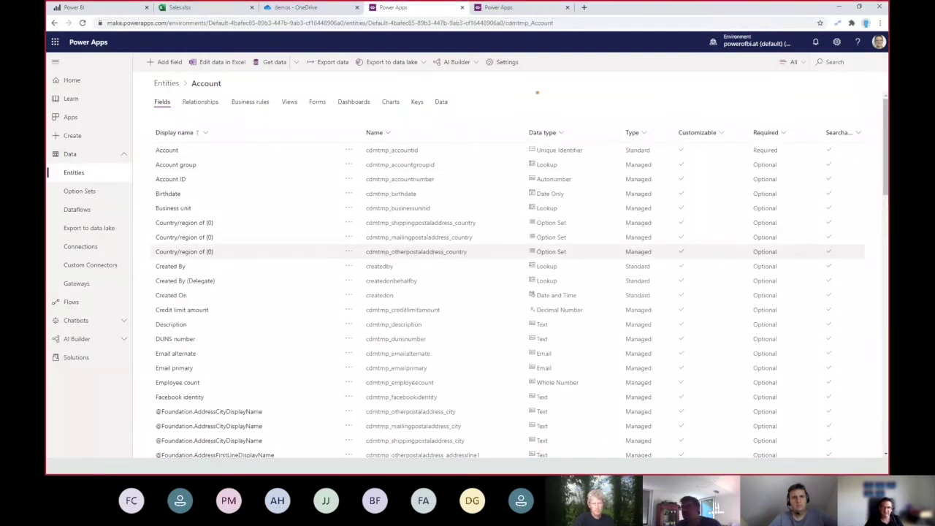
- Examine the Account entity's fields and their data types, and view its data records
mouse_move(512, 117)
mouse_down()
mouse_move(514, 250)
mouse_move(604, 318)
mouse_up()
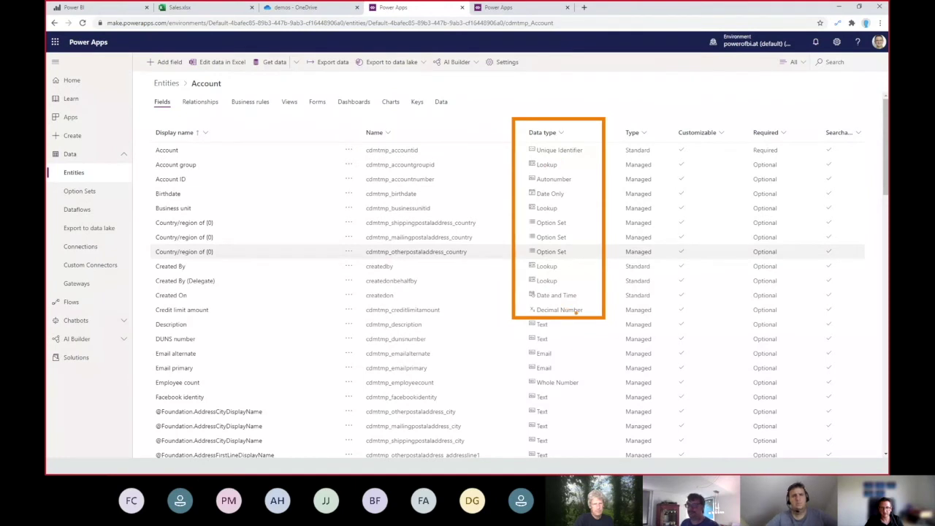
key(Escape)
scroll(576, 279, down, 5)
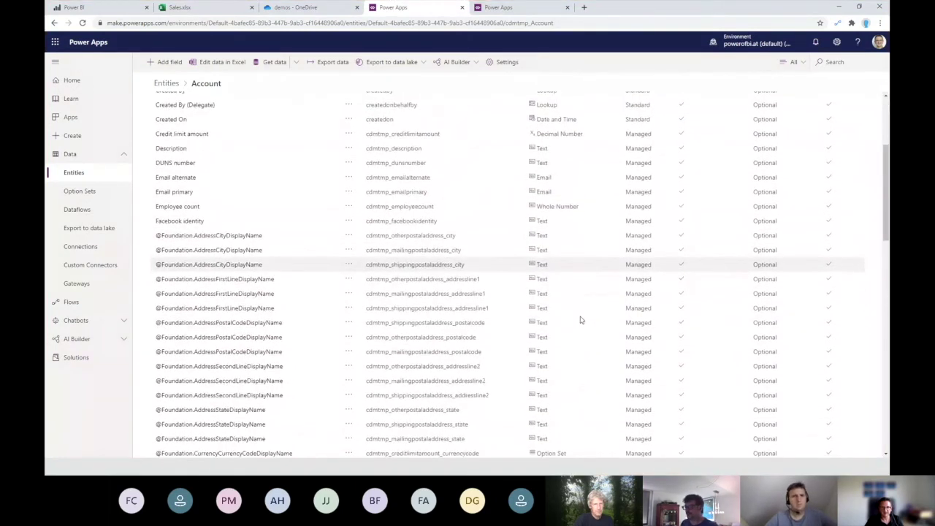
scroll(581, 319, up, 5)
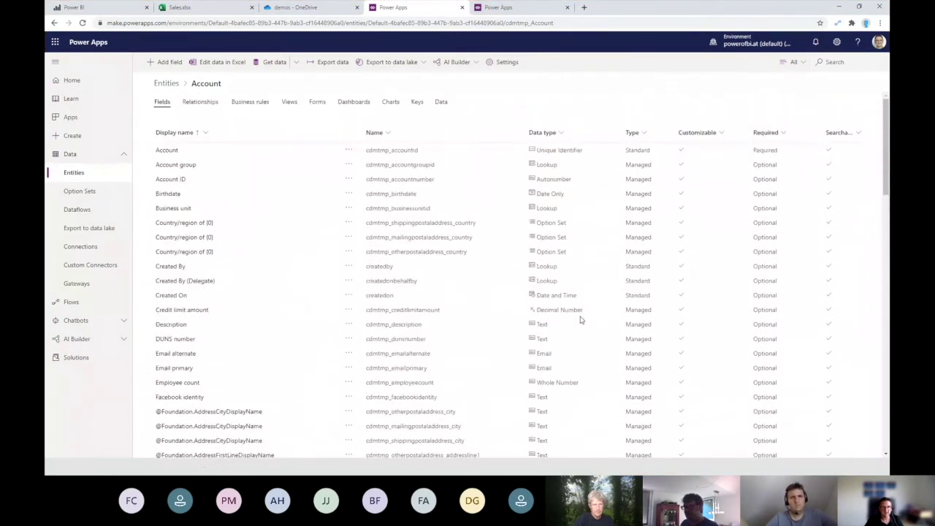
click(441, 103)
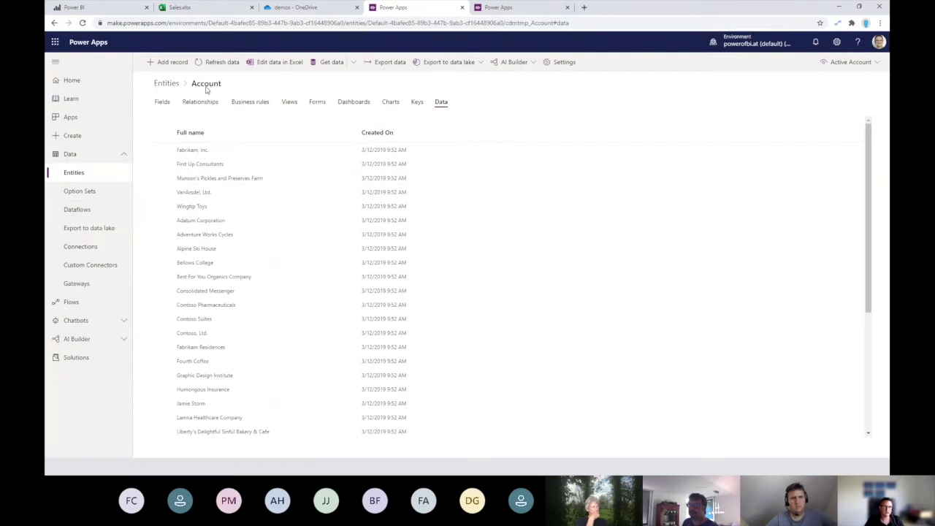
- View the environment's list of dataflows, checking the entity list in between
click(77, 210)
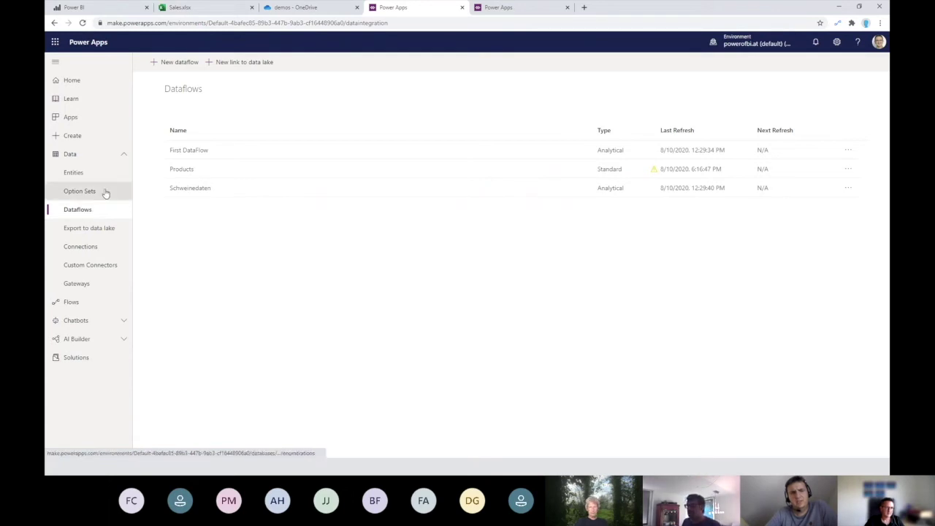
click(82, 172)
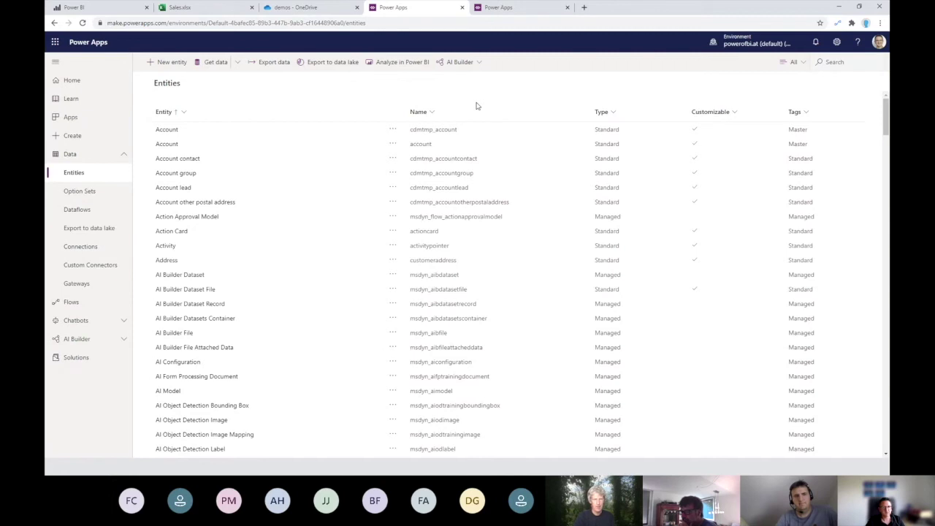
click(96, 212)
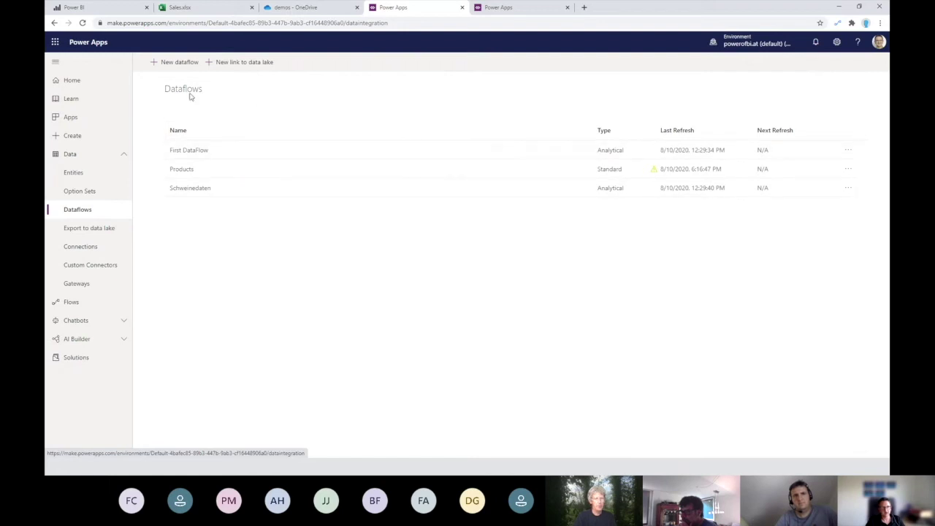
- Try to create a new dataflow with a name beginning with Sales, and cancel it when choosing the data source
click(179, 62)
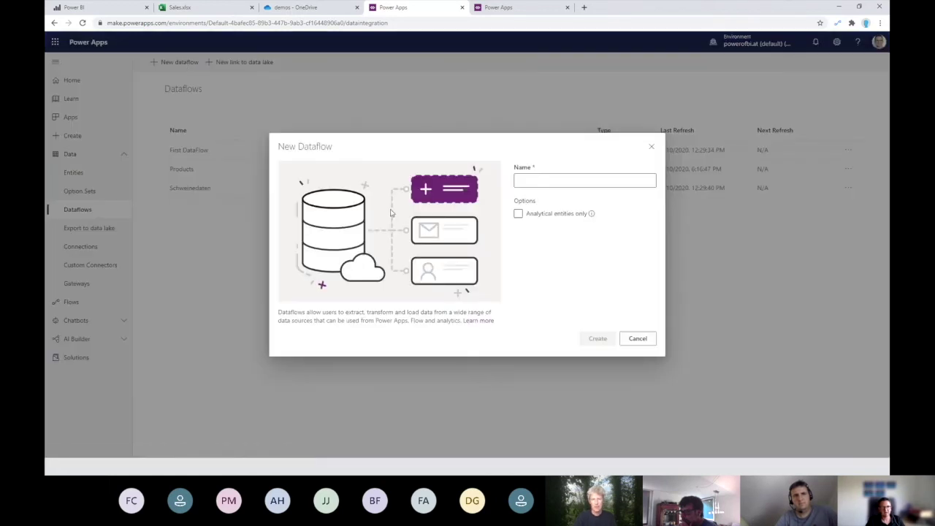
click(573, 181)
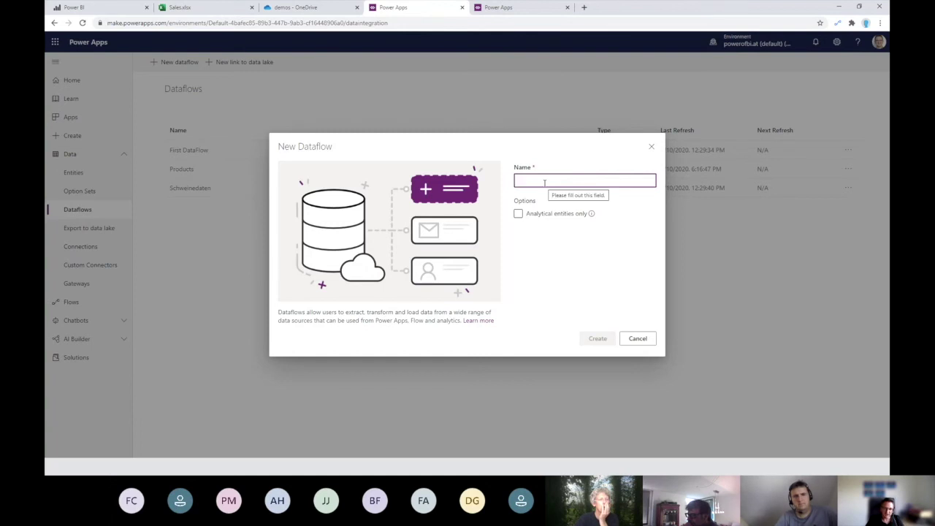
text(Produc)
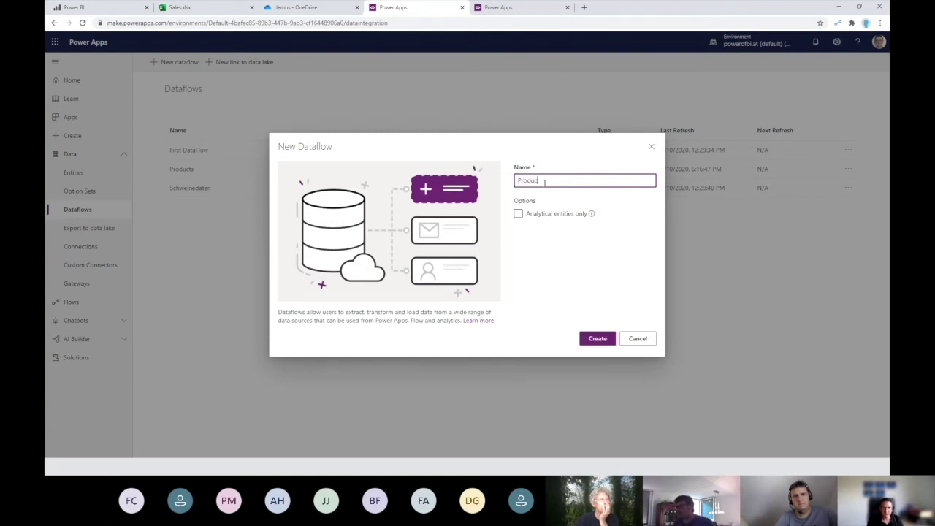
key(ctrl+a)
text(SalesData)
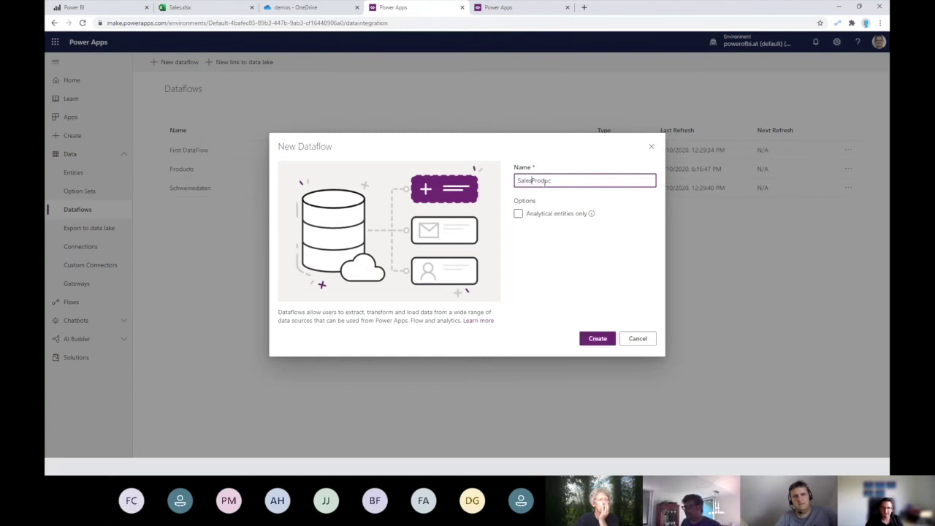
key(BackSpace)
key(BackSpace)
key(BackSpace)
key(BackSpace)
click(592, 340)
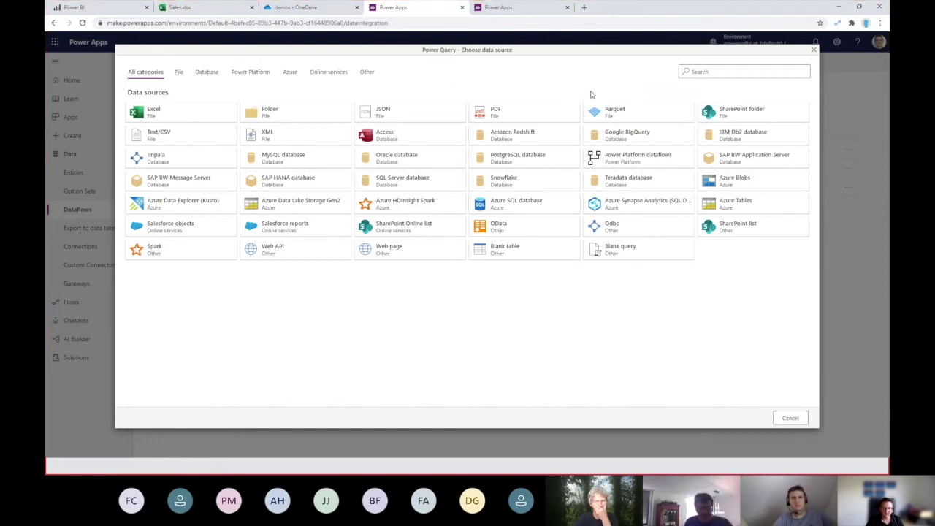
click(791, 417)
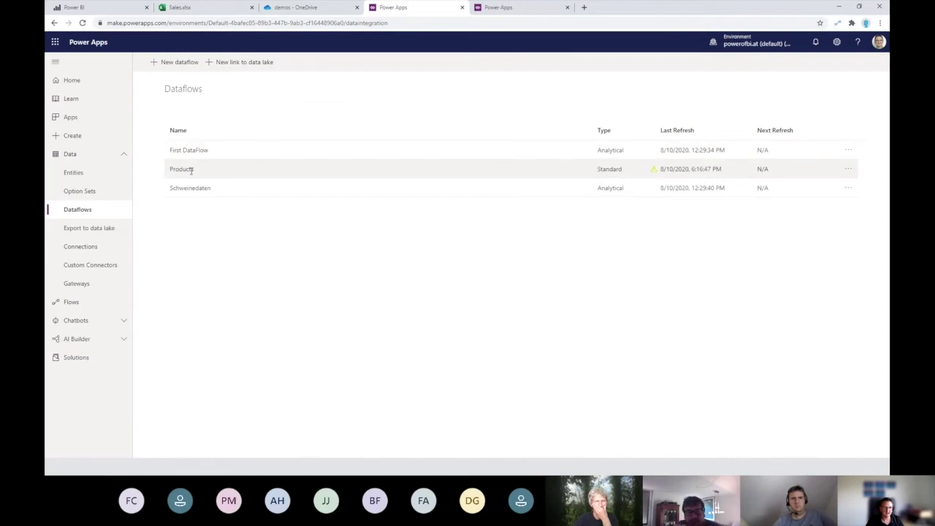
- Open the Products dataflow in the query editor, review its transform and add-column options, and close it without changes
click(848, 169)
click(827, 183)
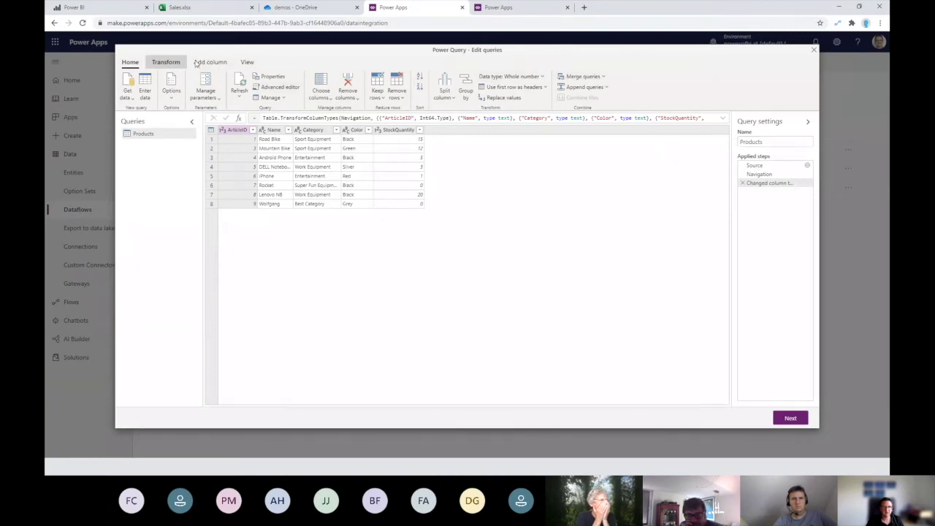
click(166, 62)
click(210, 62)
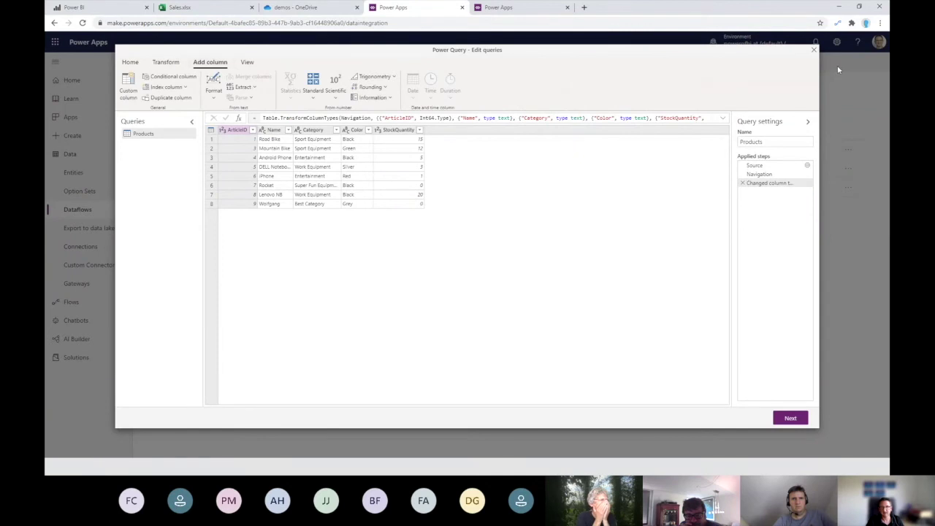
click(815, 50)
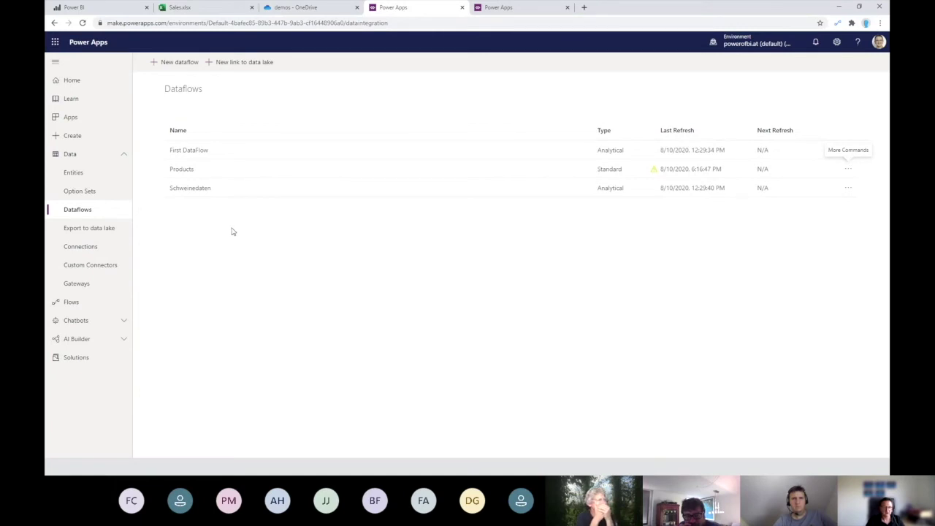
key(alt+Tab)
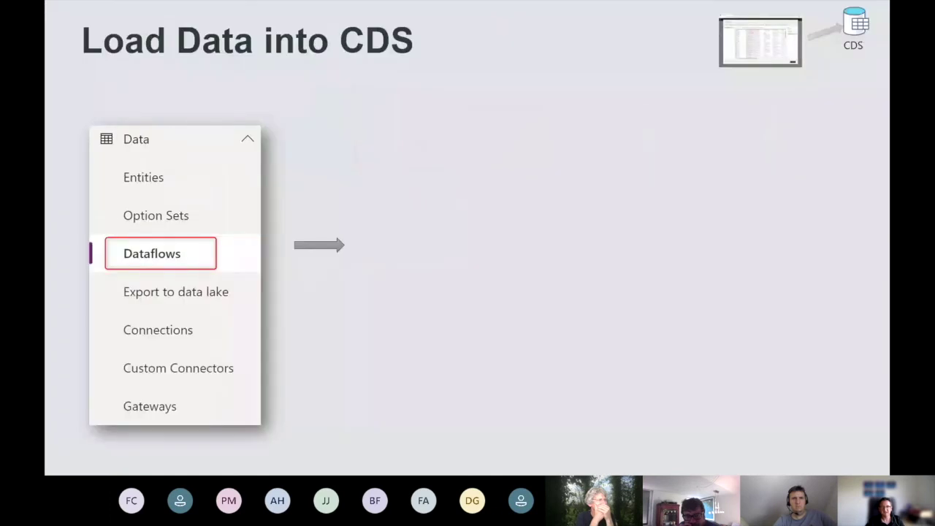
key(Right)
key(Right)
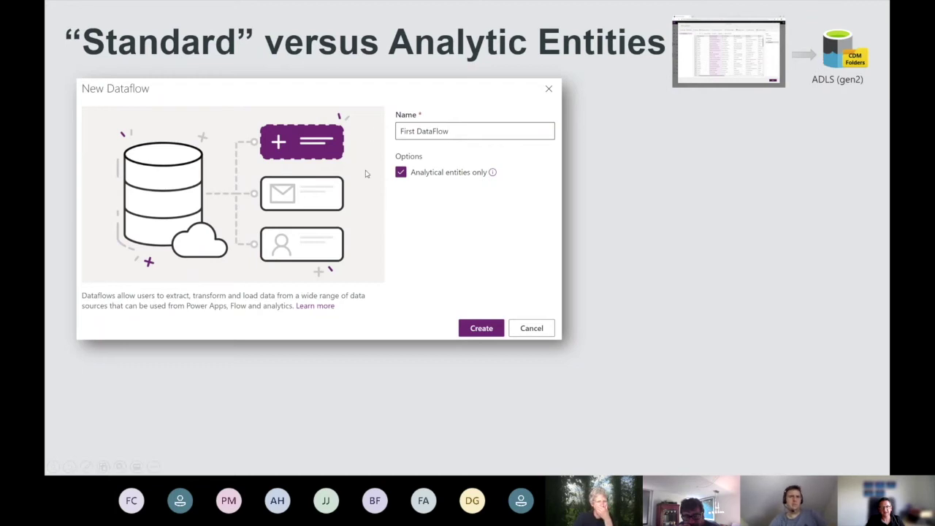
drag(391, 160, 509, 188)
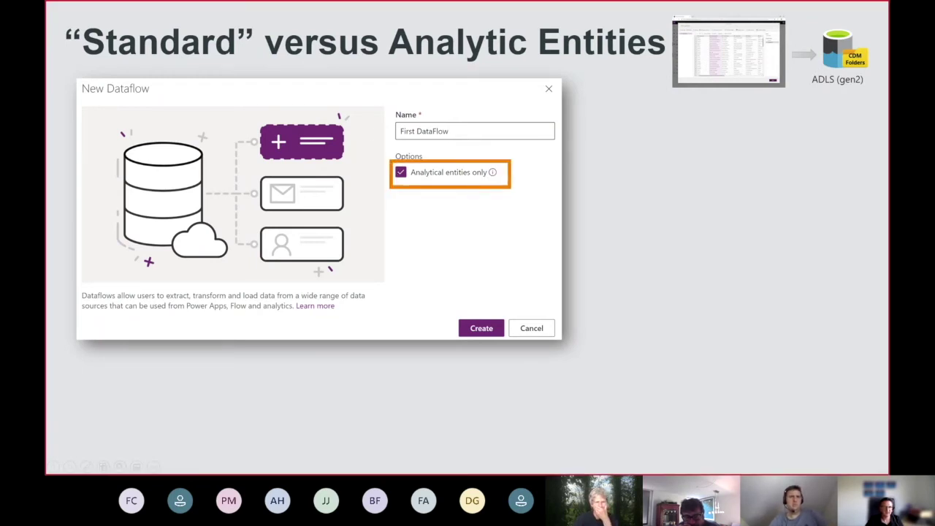
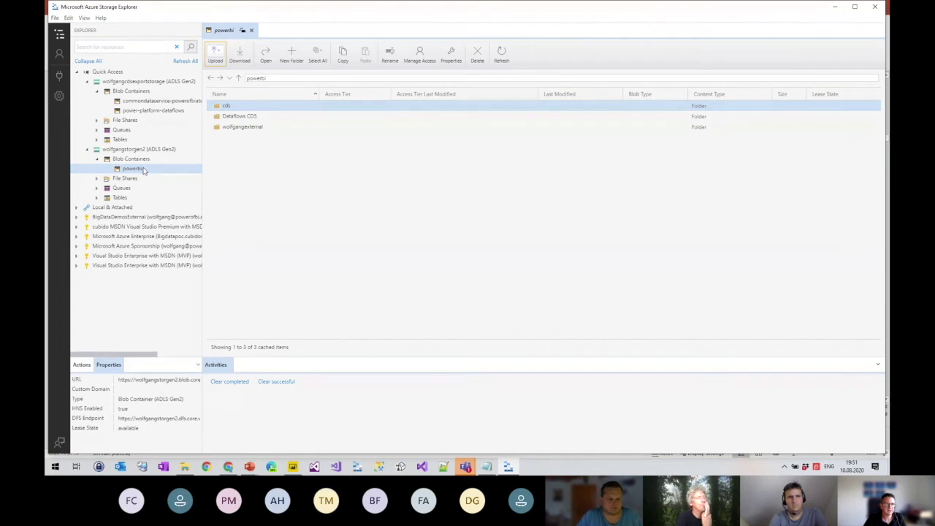
- Switch to Power BI in the browser and show the Dataflows Demos workspace in List view
click(228, 467)
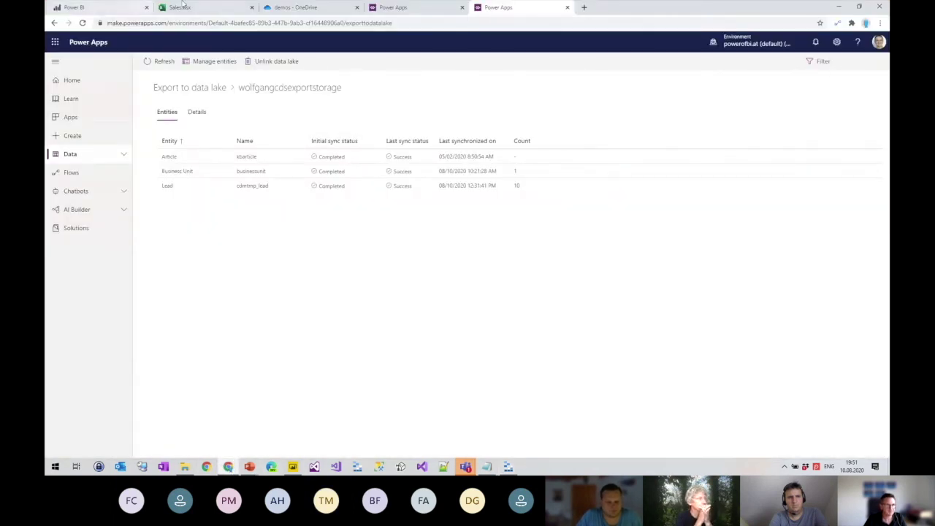
click(104, 13)
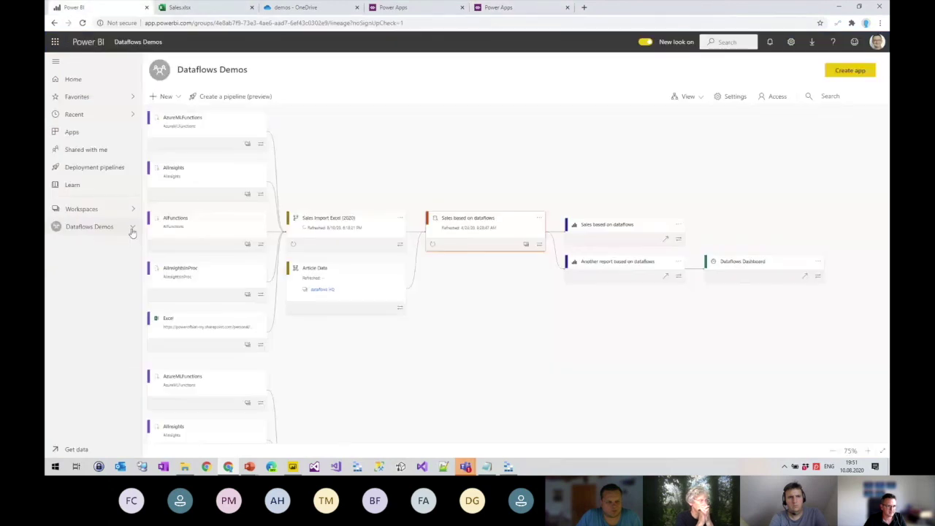
click(132, 230)
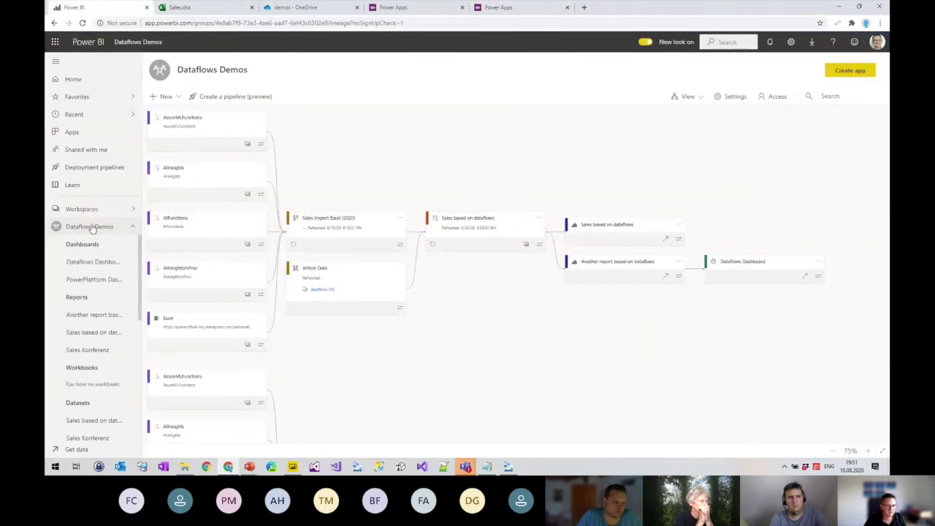
click(701, 100)
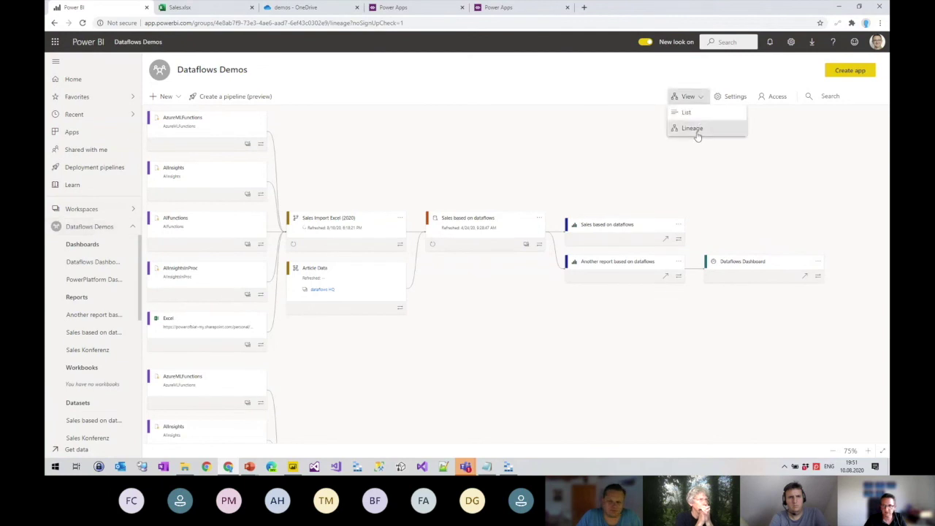
click(699, 129)
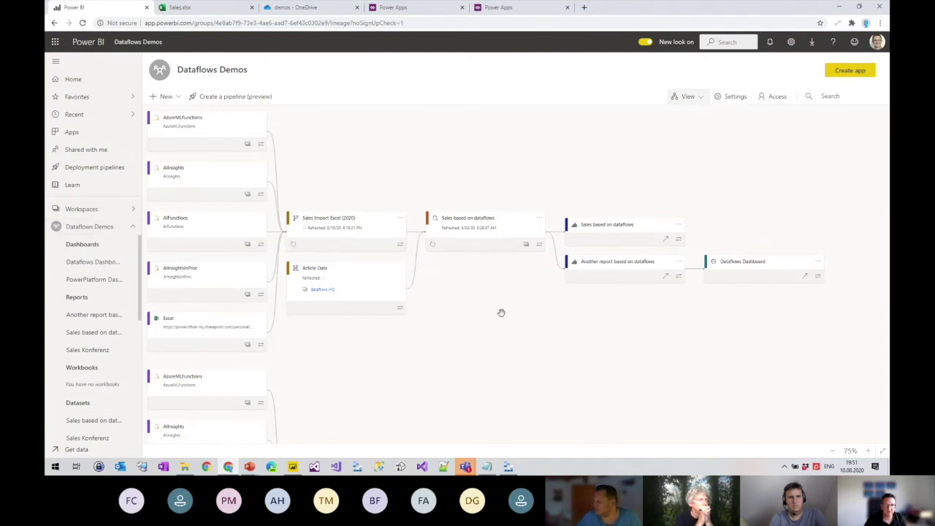
click(694, 100)
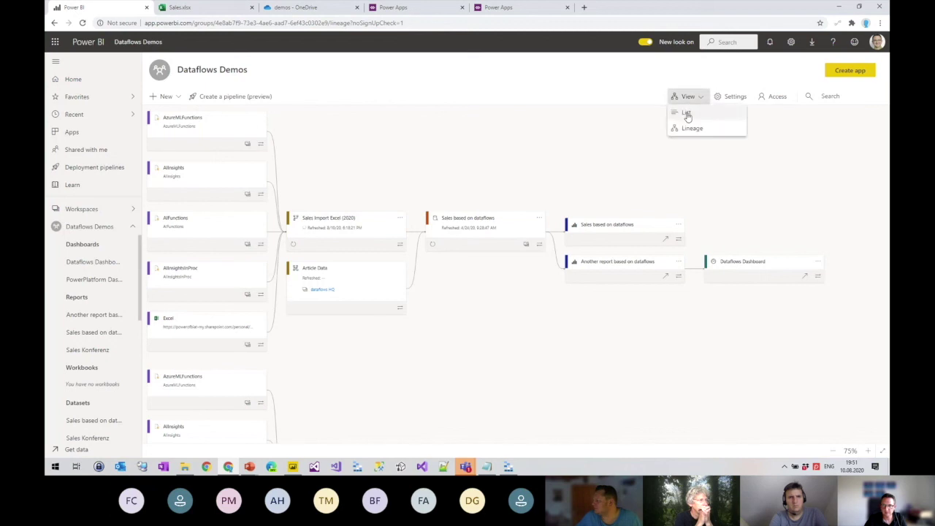
click(686, 115)
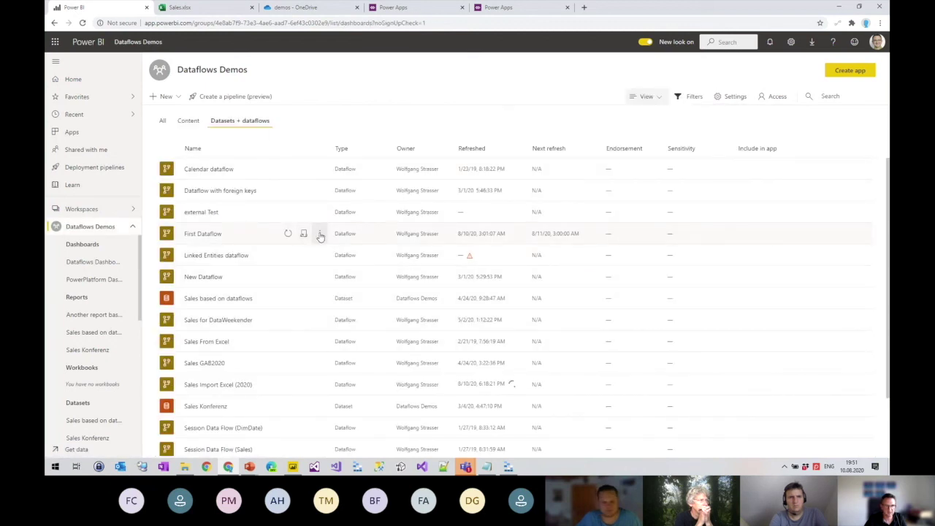
- Open the settings of First Dataflow and examine its enhanced compute engine options
click(319, 234)
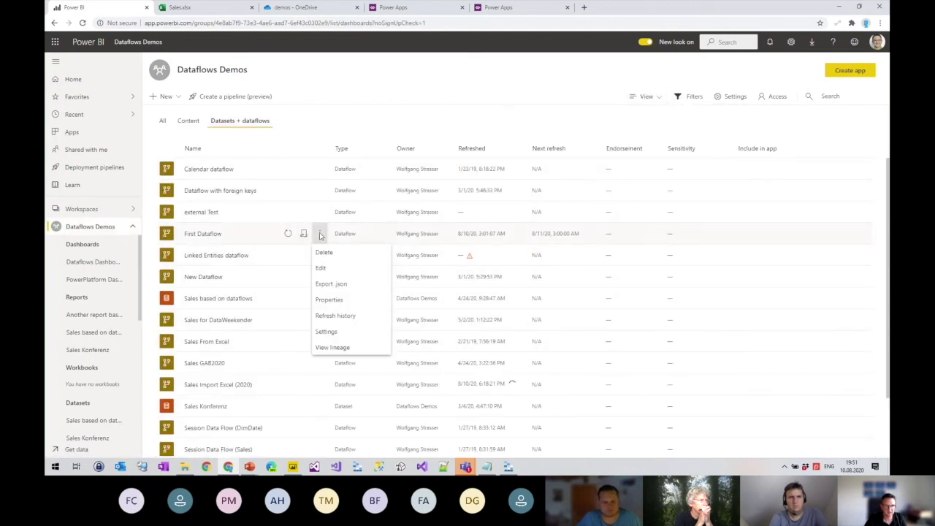
click(328, 331)
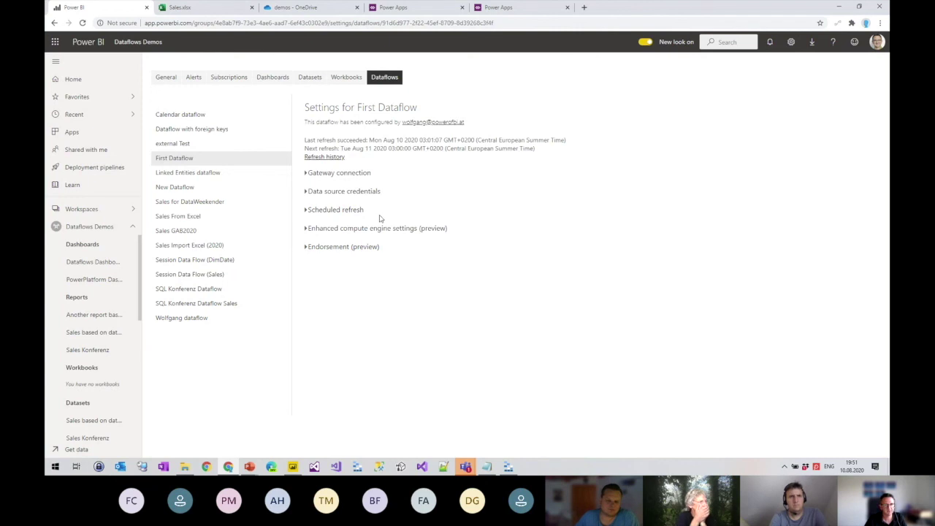
click(322, 230)
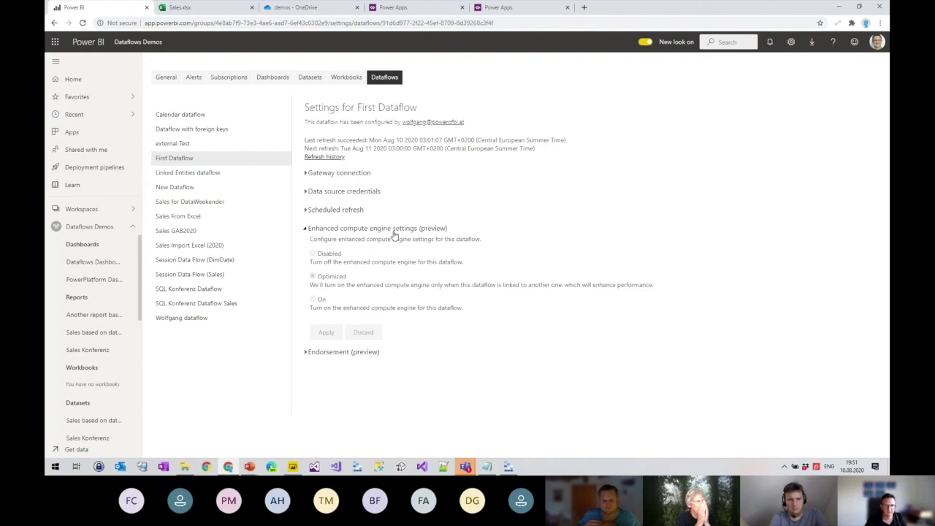
click(380, 230)
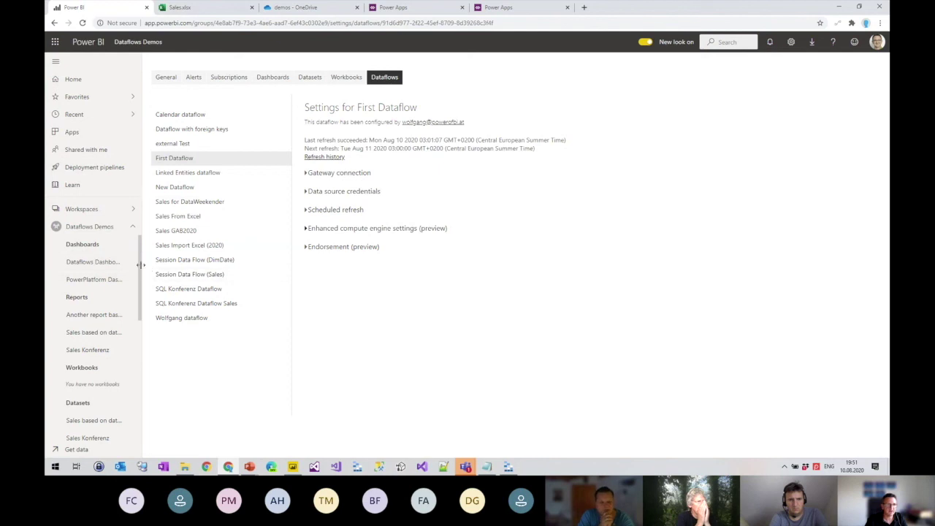
- Return to the Dataflows Demos workspace, view its access pane, and close the pane without adding anyone
click(100, 230)
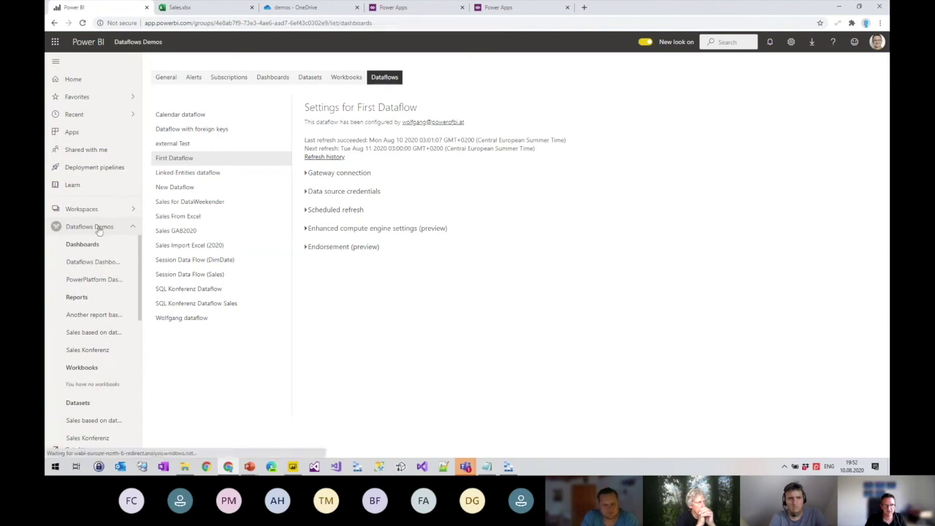
click(765, 100)
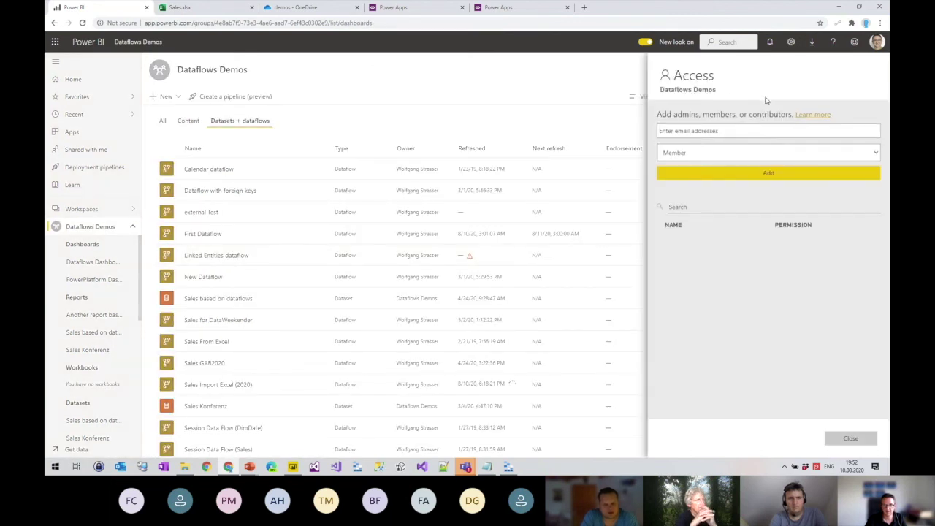
click(850, 439)
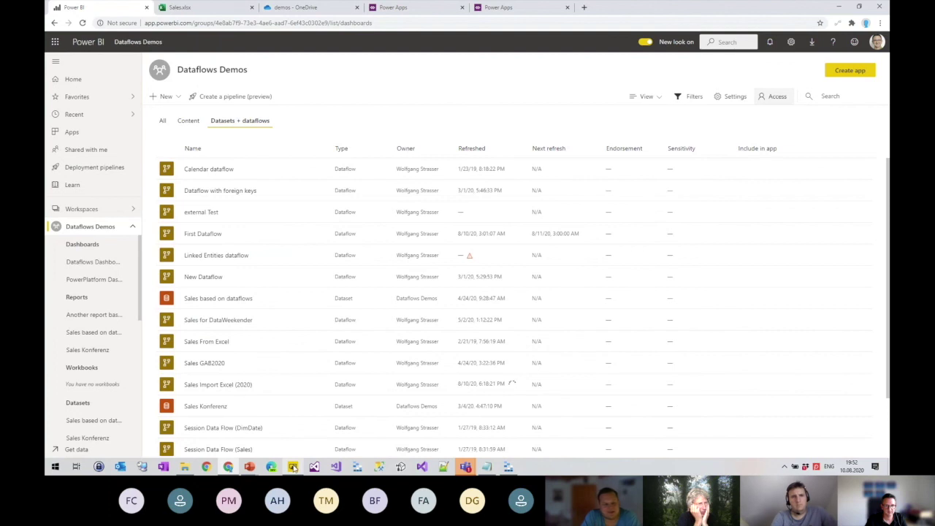
- Switch to Power BI Desktop, open the Power BI datasets connector from the Power Platform sources, and cancel the dataset selection
mouse_move(292, 468)
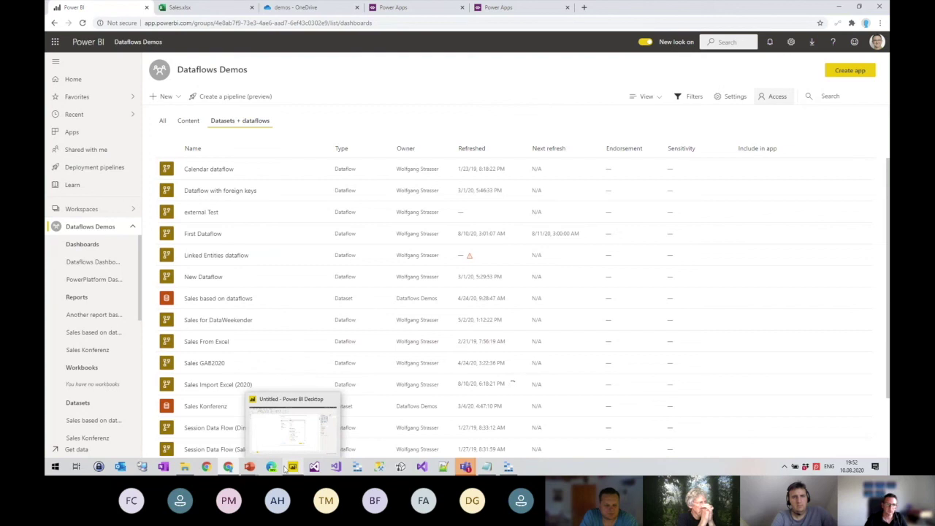
click(296, 432)
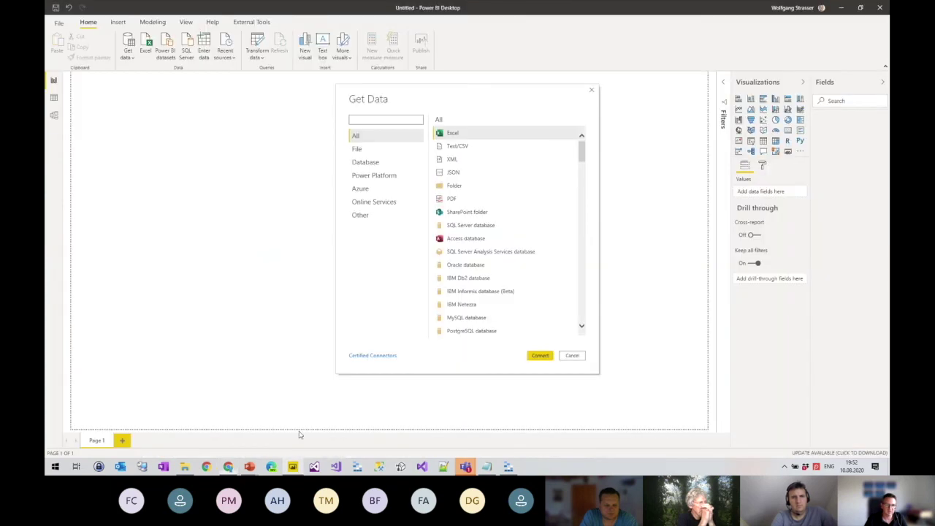
click(378, 176)
double_click(472, 135)
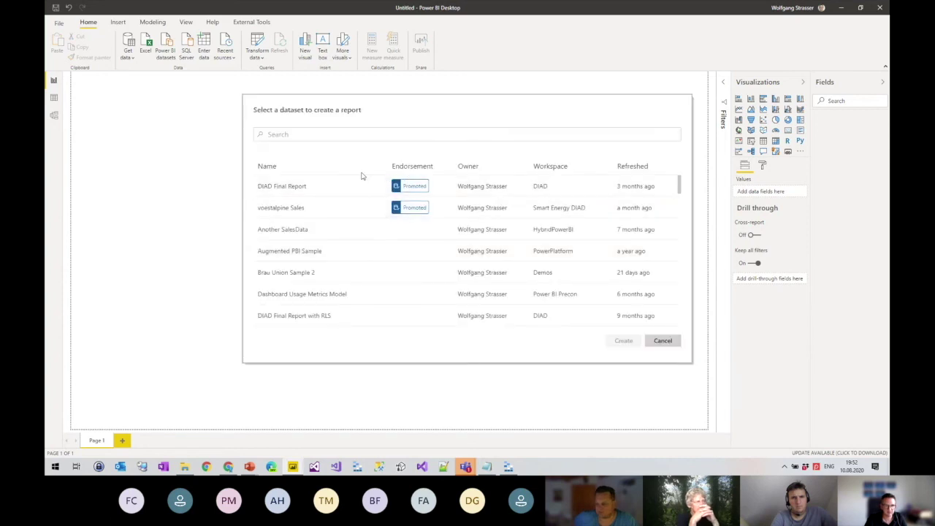
click(663, 343)
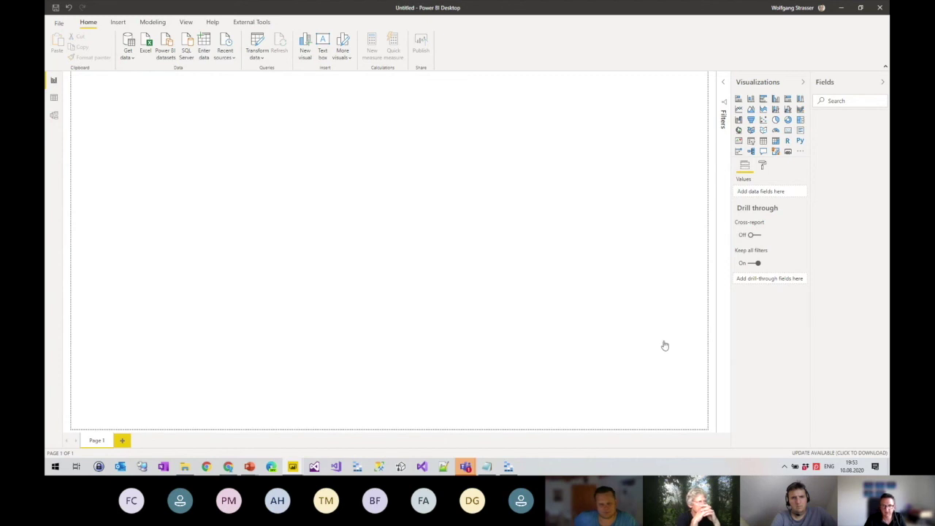
- Connect to Power BI dataflows, browse the Pass Austria dataflow in the dataflows CPH workspace, and cancel without loading data
click(130, 57)
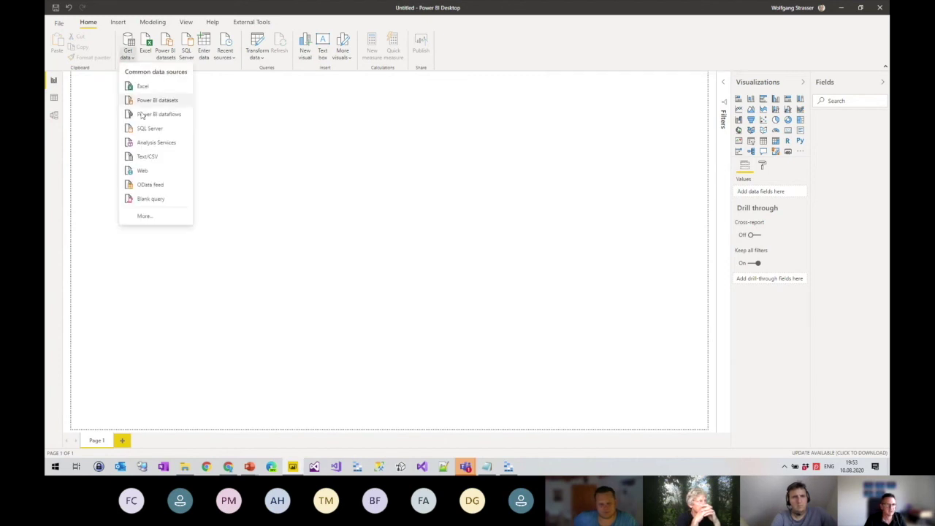
click(143, 217)
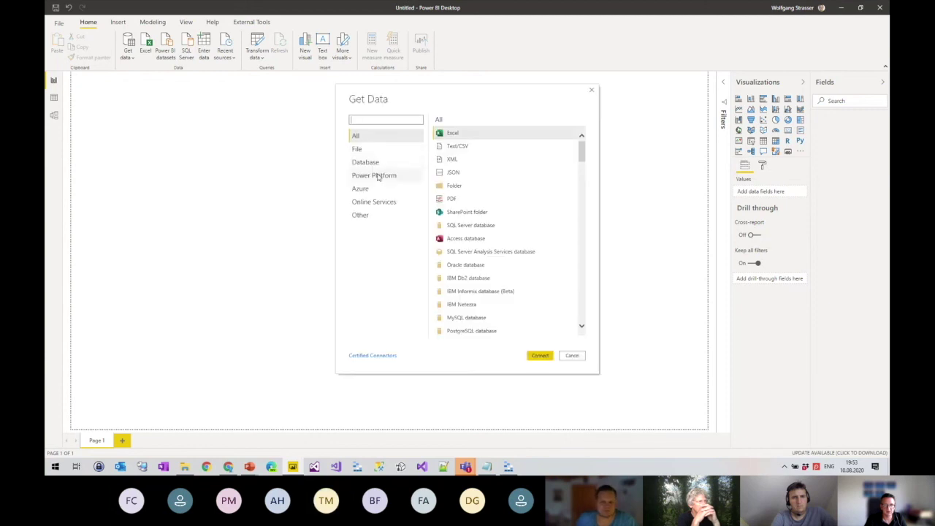
click(381, 175)
click(475, 147)
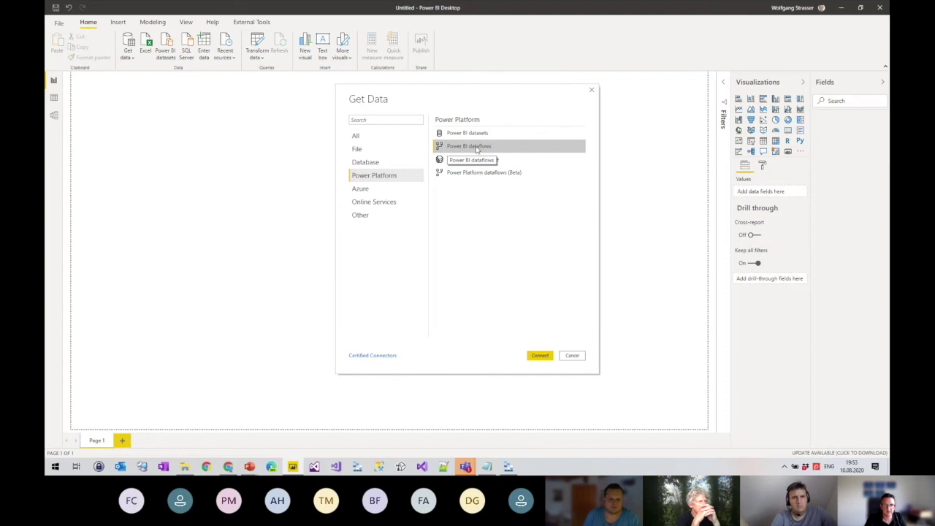
double_click(476, 148)
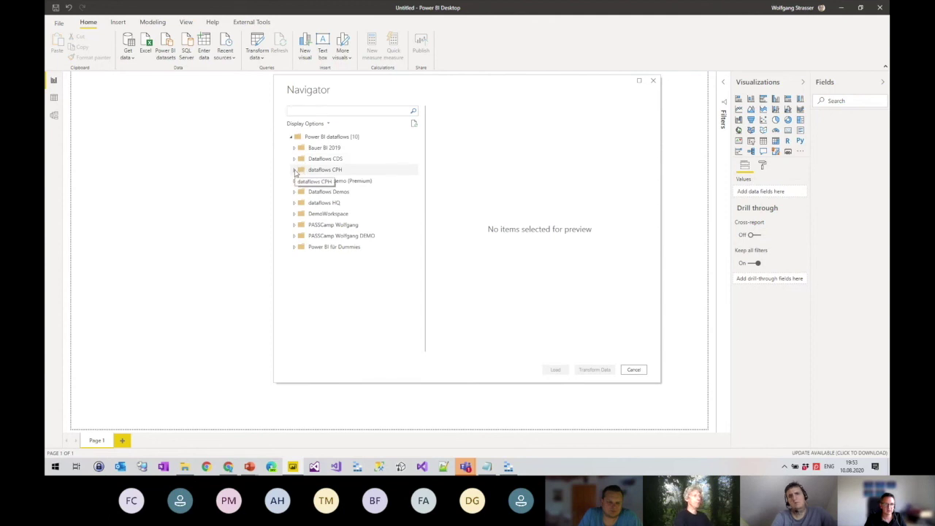
click(294, 170)
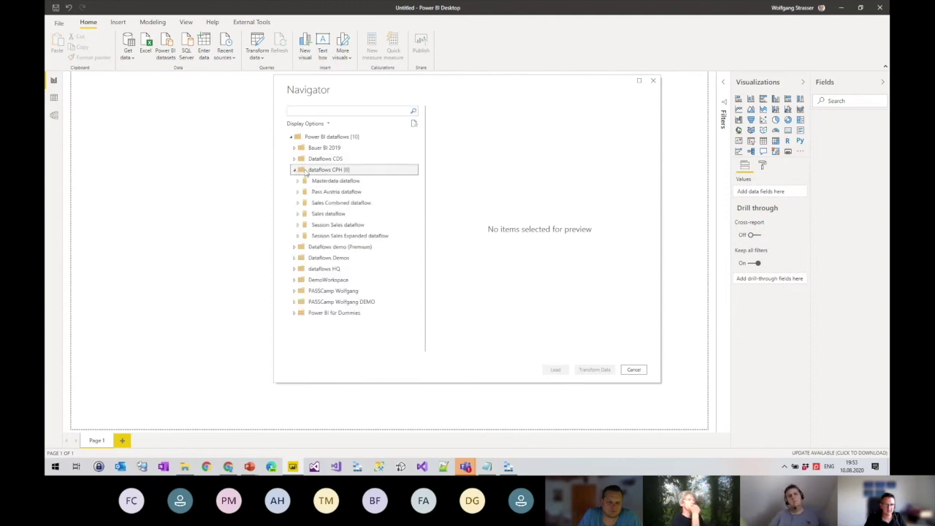
click(298, 191)
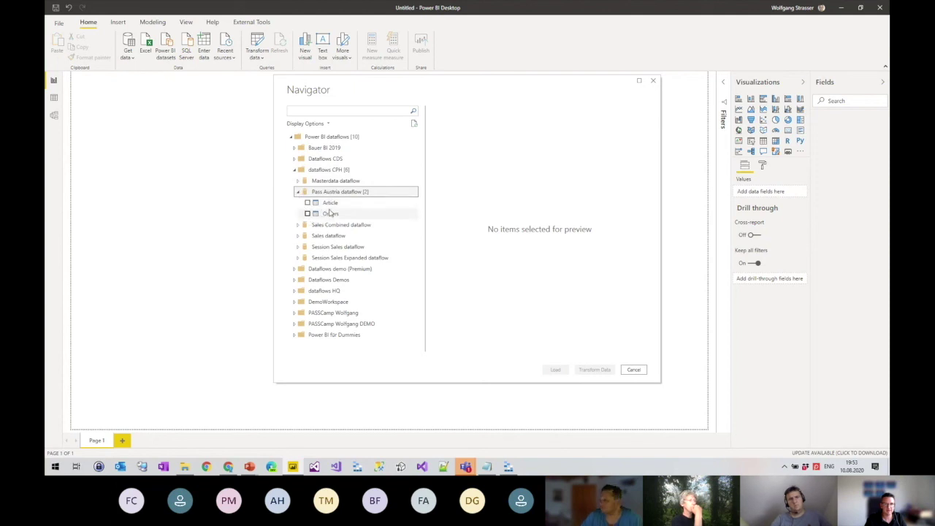
click(634, 369)
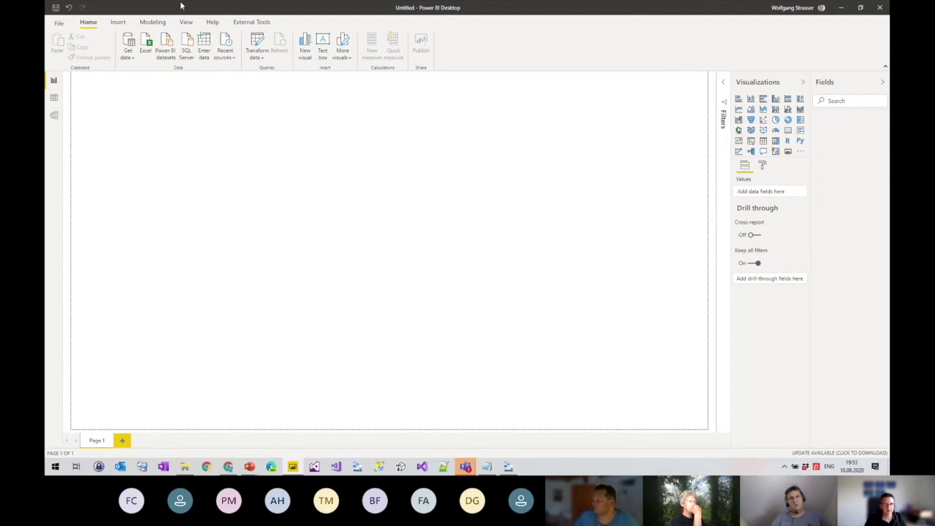
- Connect to the Power Platform dataflows (Beta) source and accept the preview connector notice
click(128, 59)
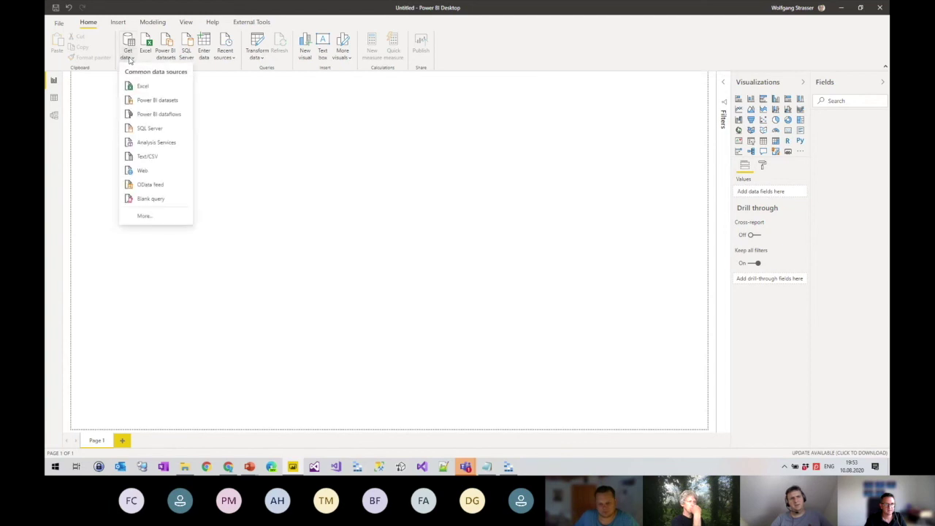
click(359, 211)
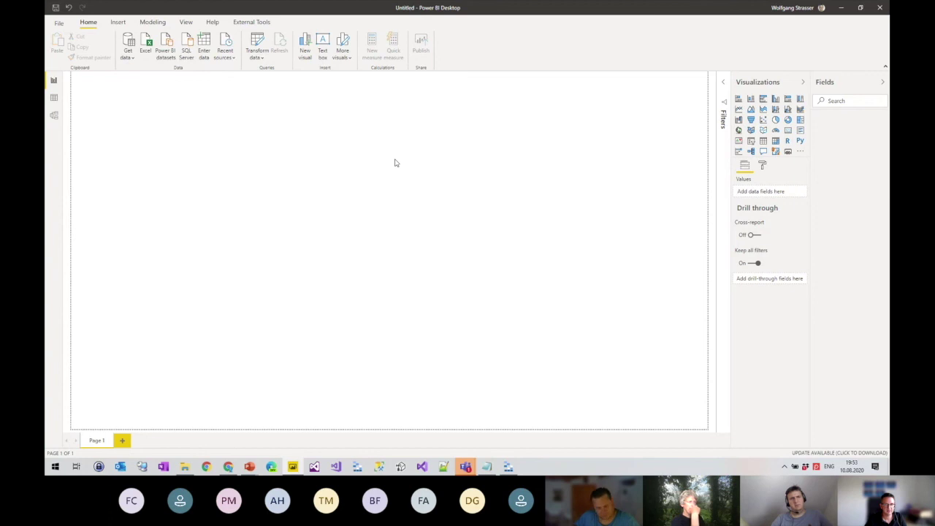
click(378, 181)
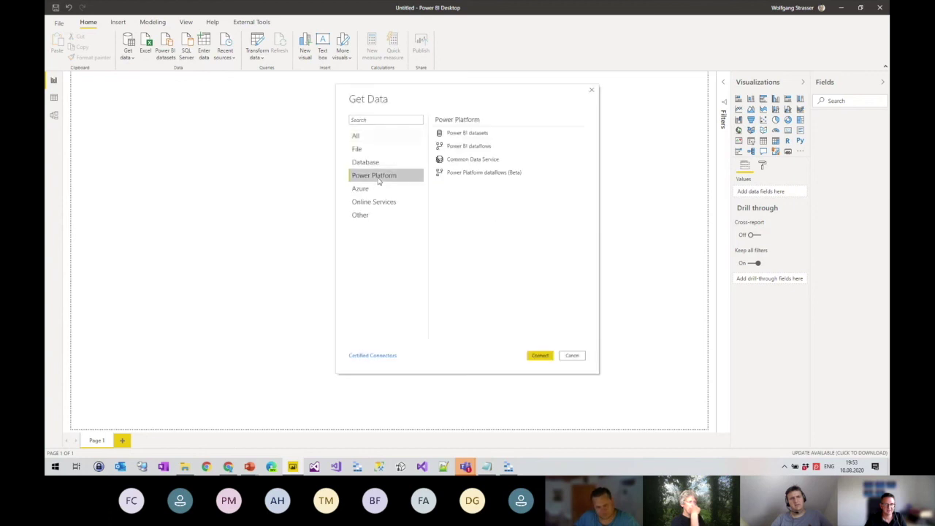
click(473, 174)
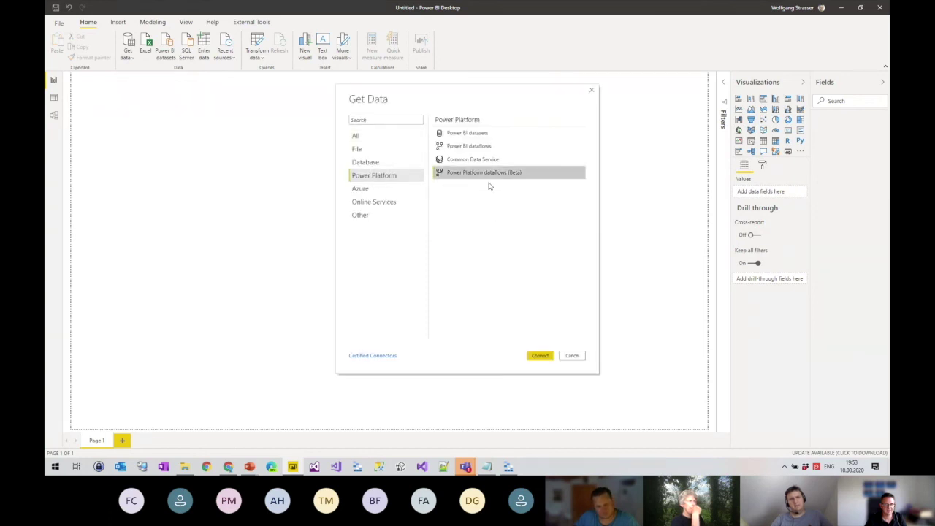
click(541, 356)
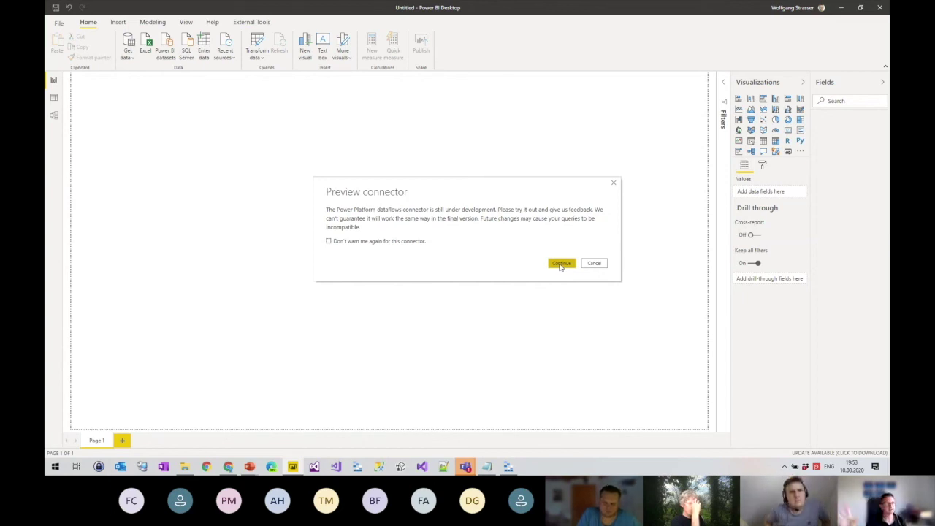
click(561, 266)
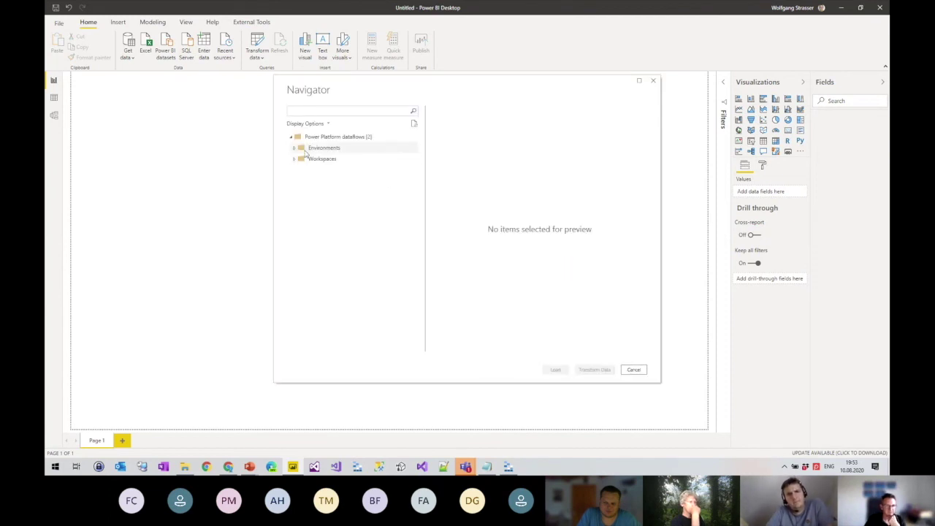
- Sign in to Power Platform dataflows with the organizational account, entering the account password, and connect
click(295, 160)
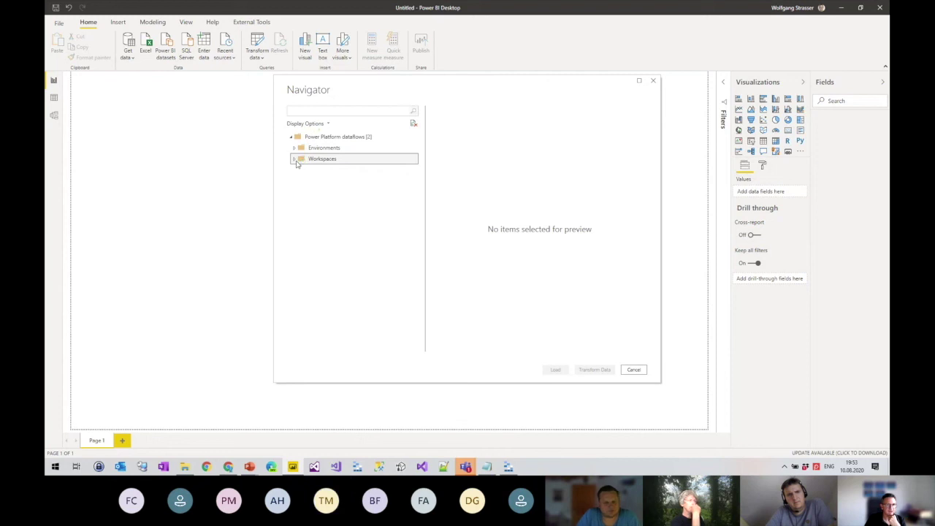
click(448, 240)
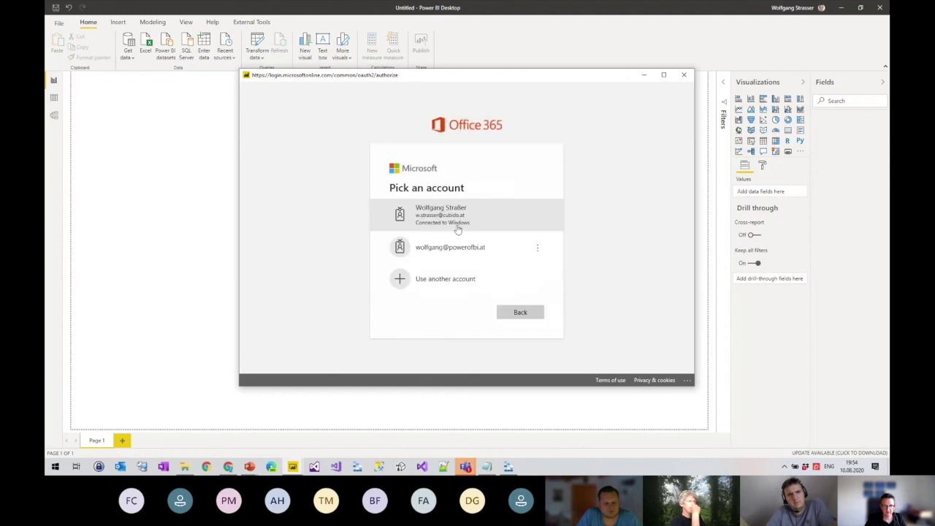
click(459, 246)
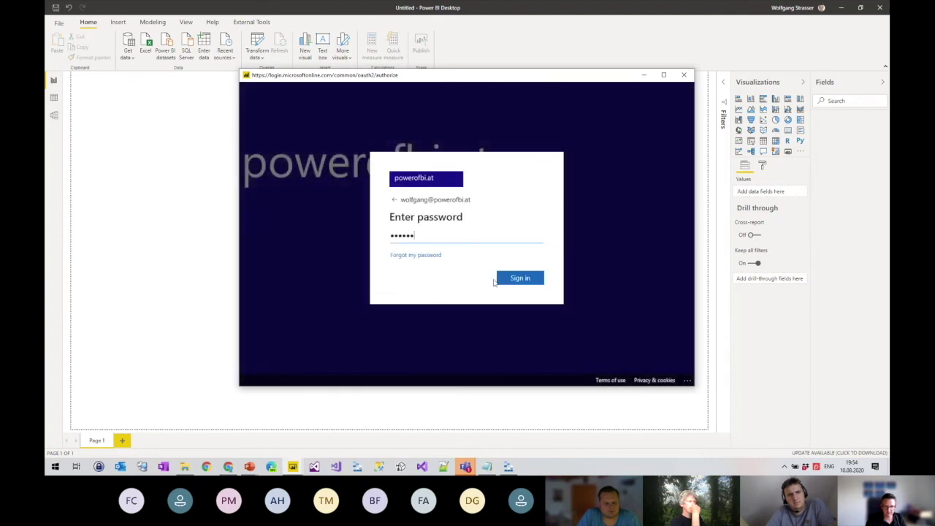
click(497, 280)
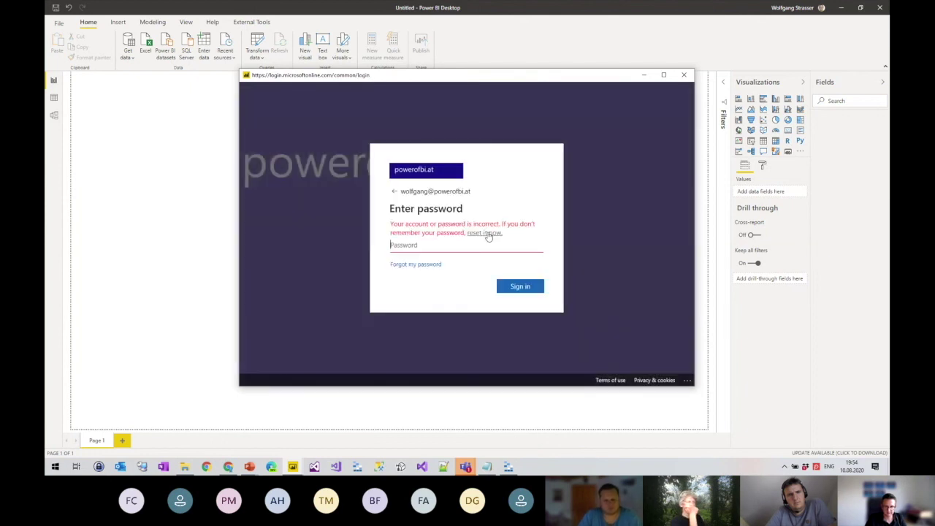
text(**********)
key(Return)
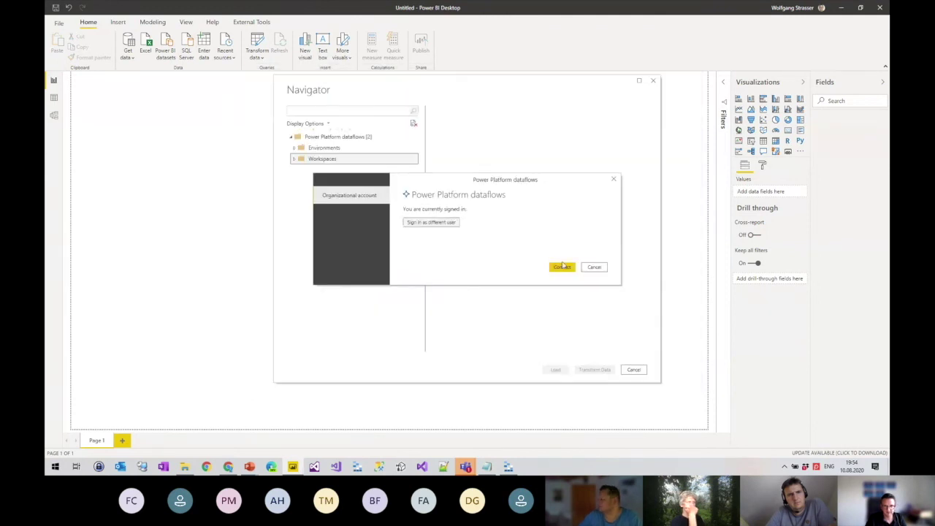
click(562, 266)
- Expand and collapse the Workspaces folder, and temporarily mark it with an orange rectangle
click(299, 159)
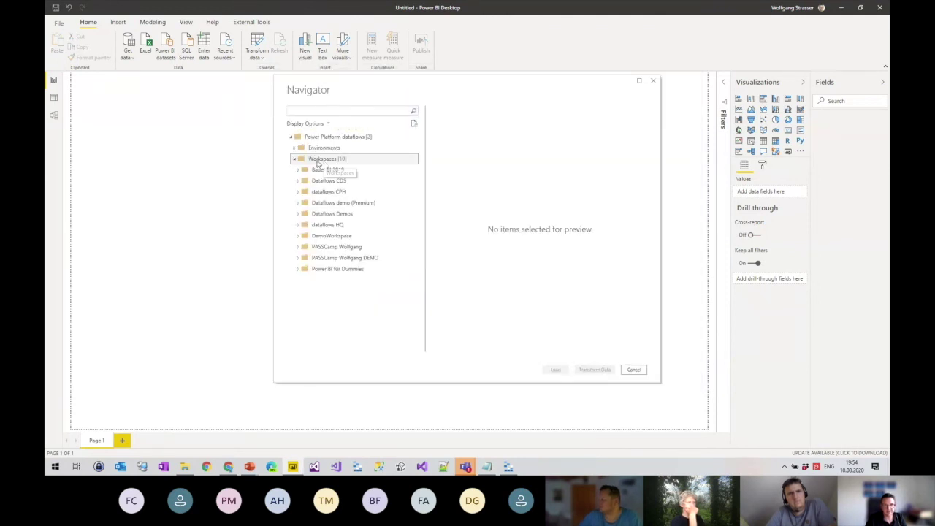
click(296, 159)
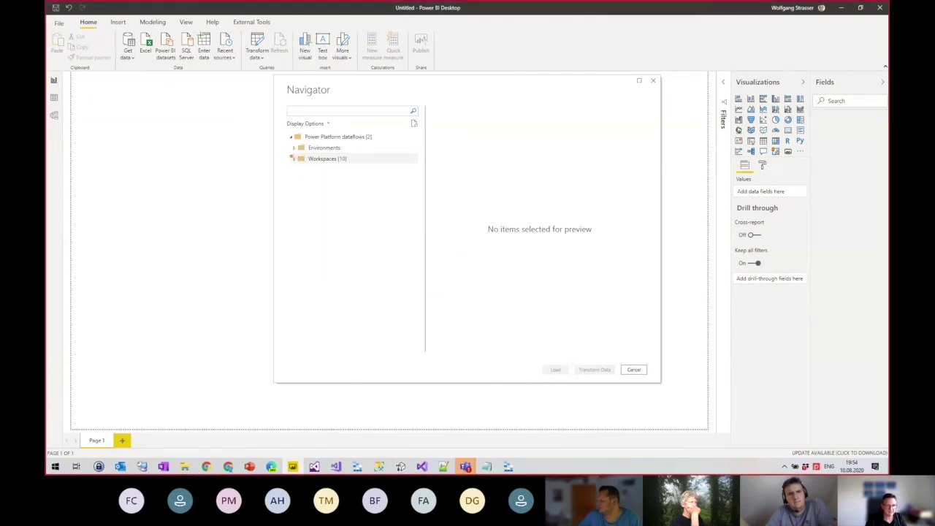
mouse_move(289, 154)
mouse_down()
mouse_move(318, 168)
mouse_move(362, 167)
mouse_up()
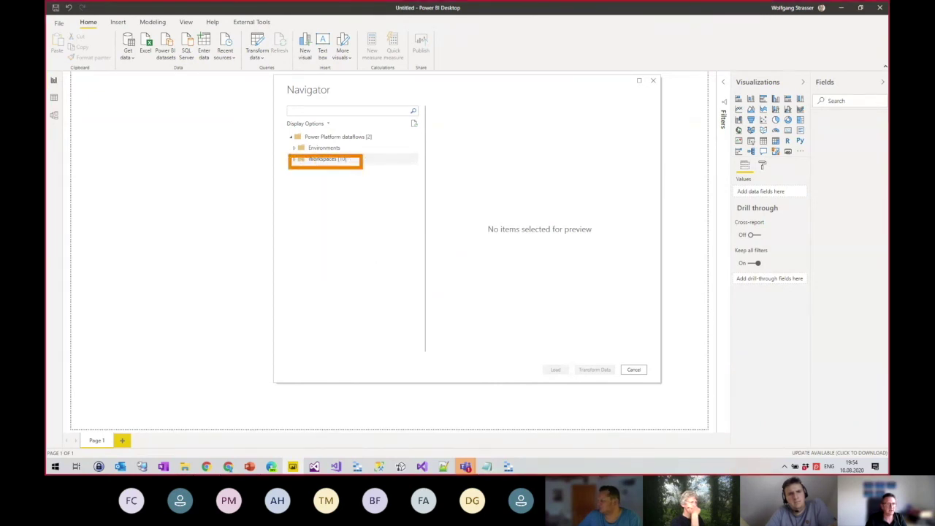
key(Escape)
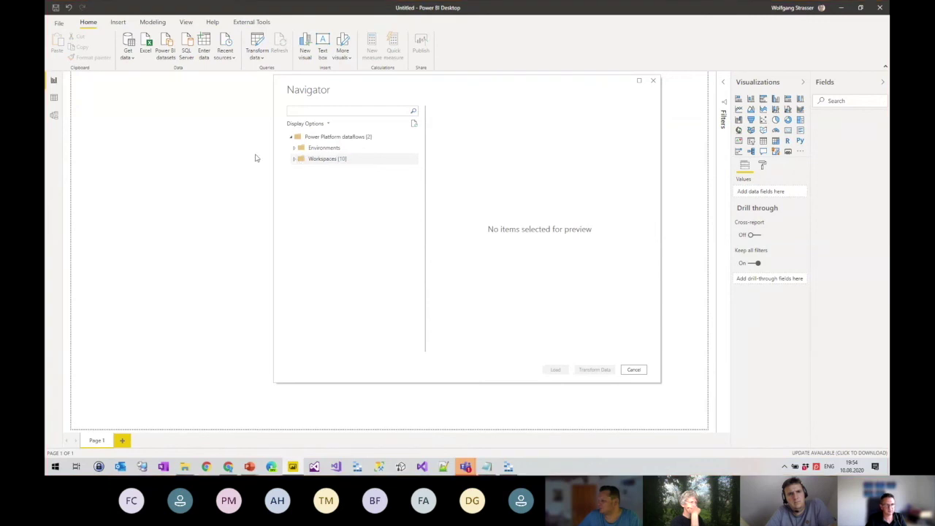
- Browse the Dataflows Demos workspace under Workspaces, look inside New Dataflow, and collapse both again
click(295, 159)
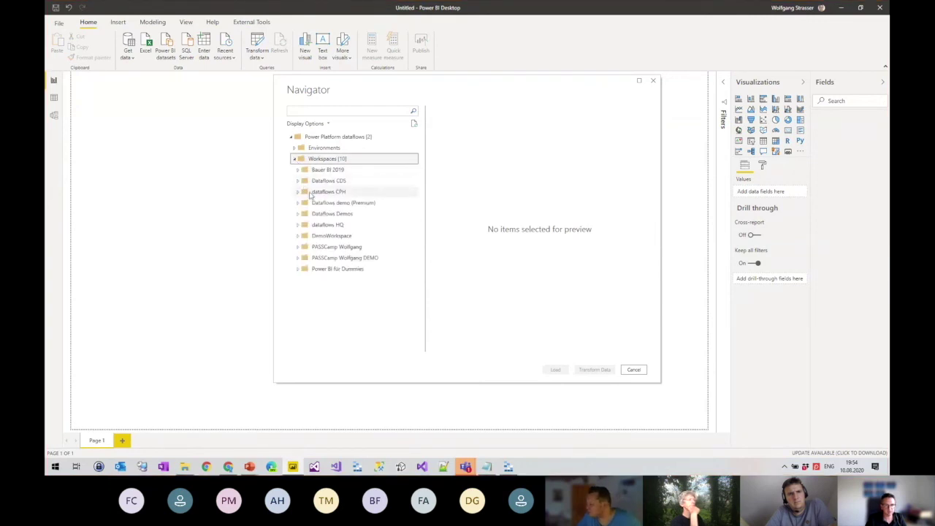
click(298, 215)
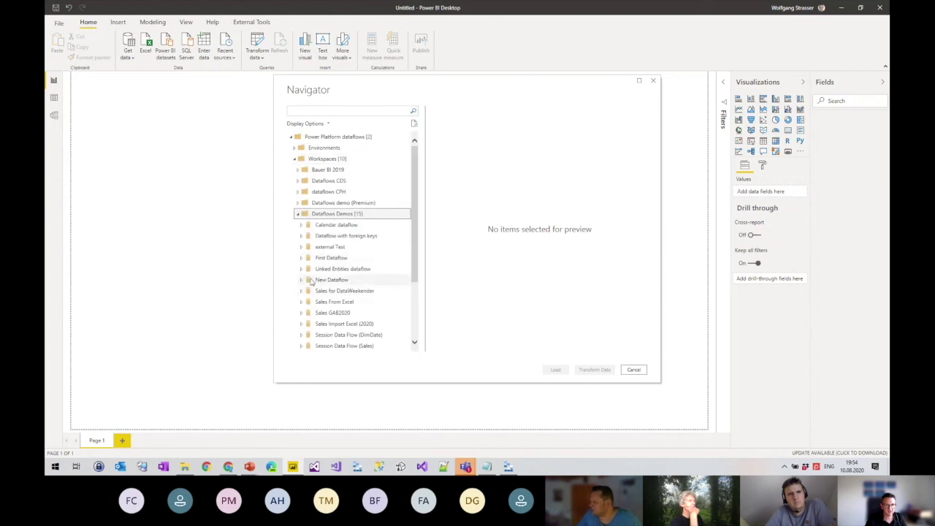
click(300, 280)
click(301, 280)
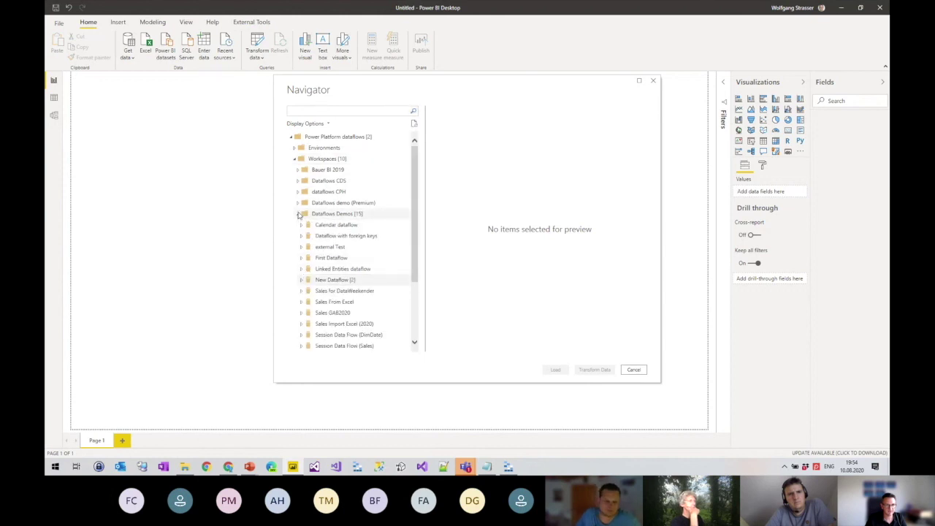
click(297, 214)
- Expand the default environment under Environments and preview the entry beneath it
click(295, 149)
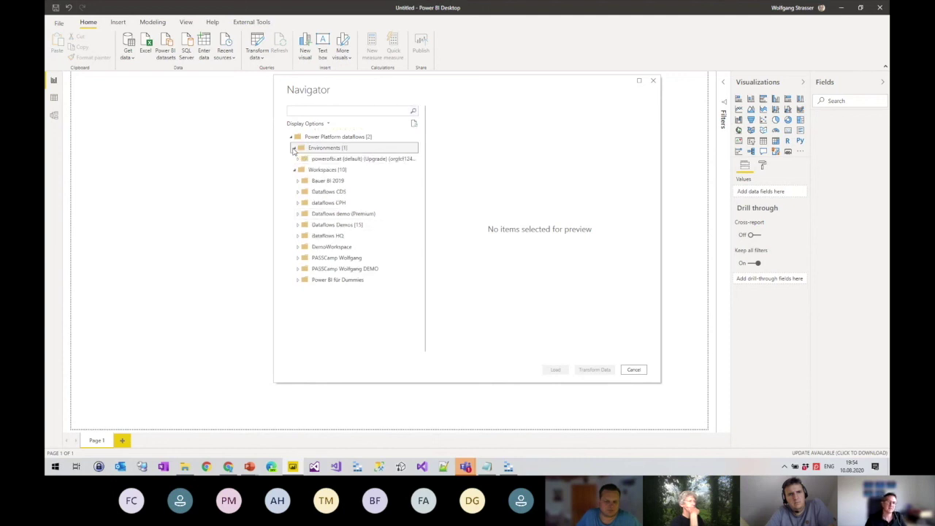
click(298, 159)
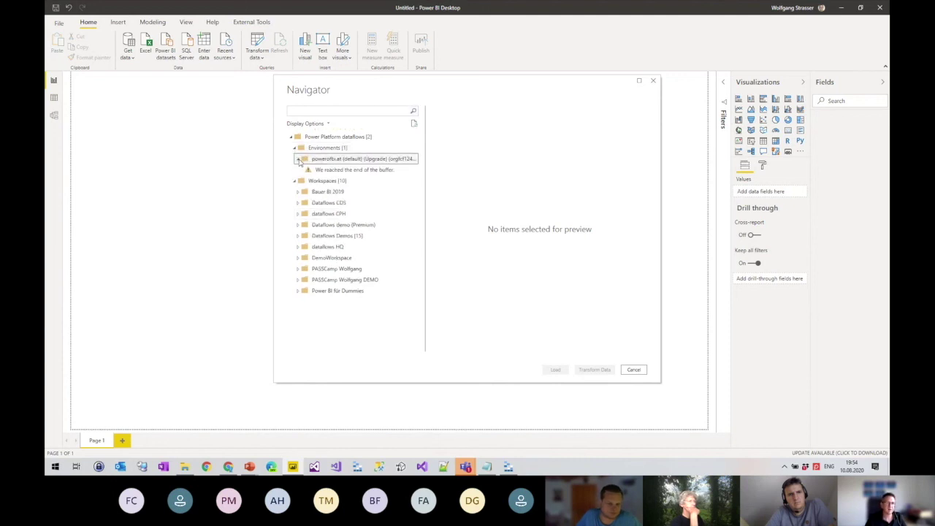
click(349, 170)
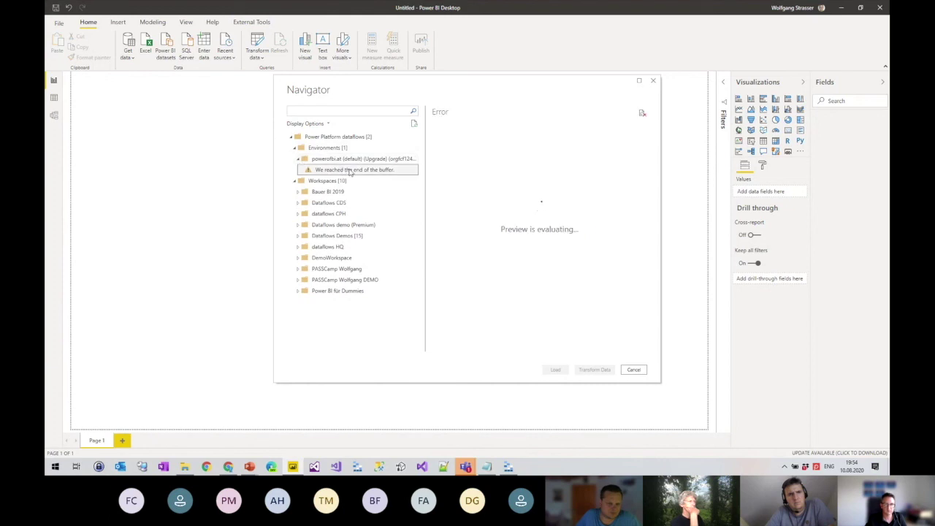
- Retry previewing the default environment's entry, refresh the Power Platform dataflows list, expand Environments to preview that entry again, and collapse the environment
click(393, 159)
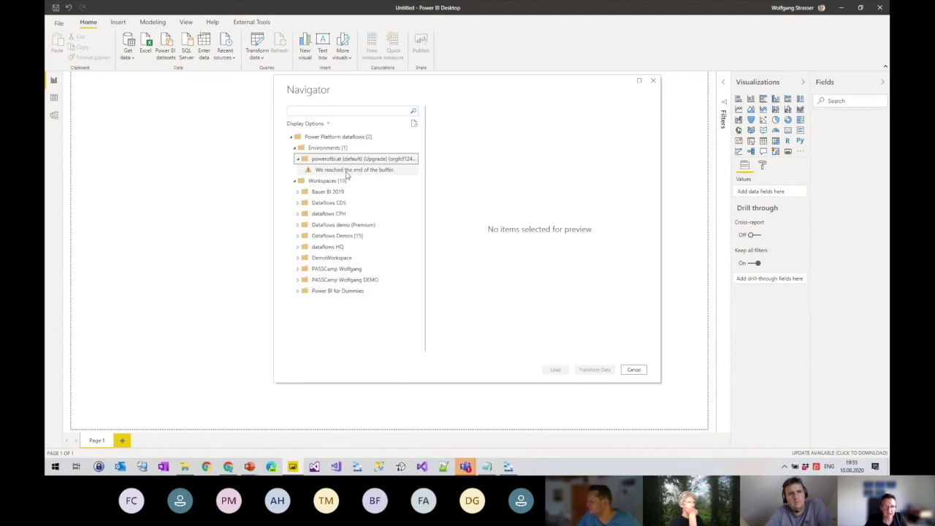
click(348, 172)
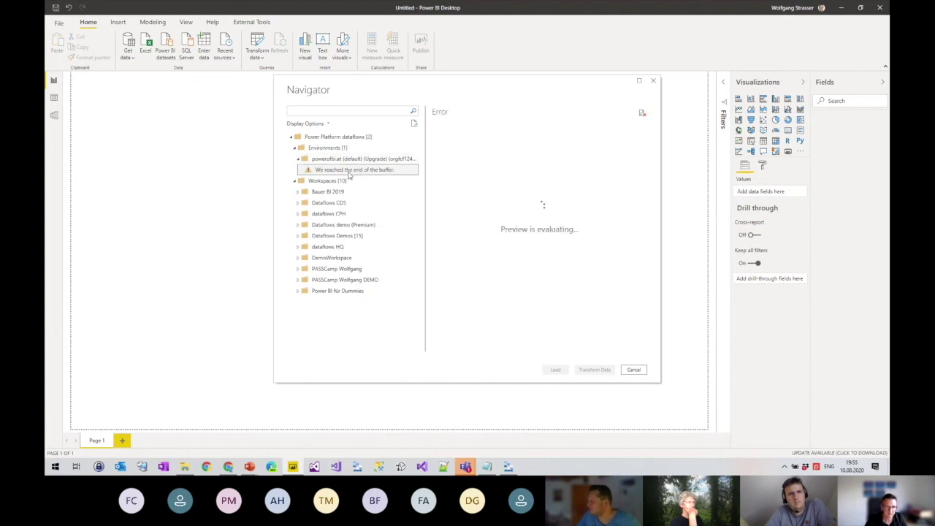
click(414, 124)
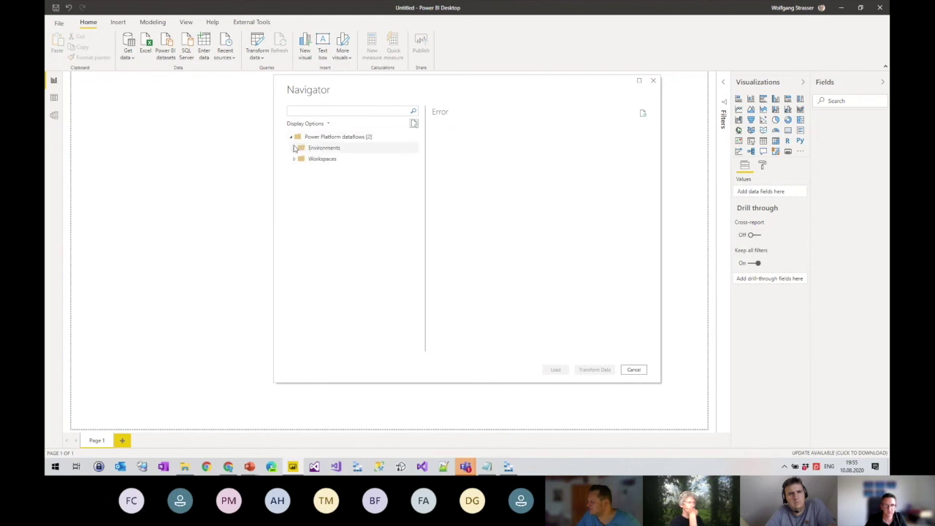
click(294, 148)
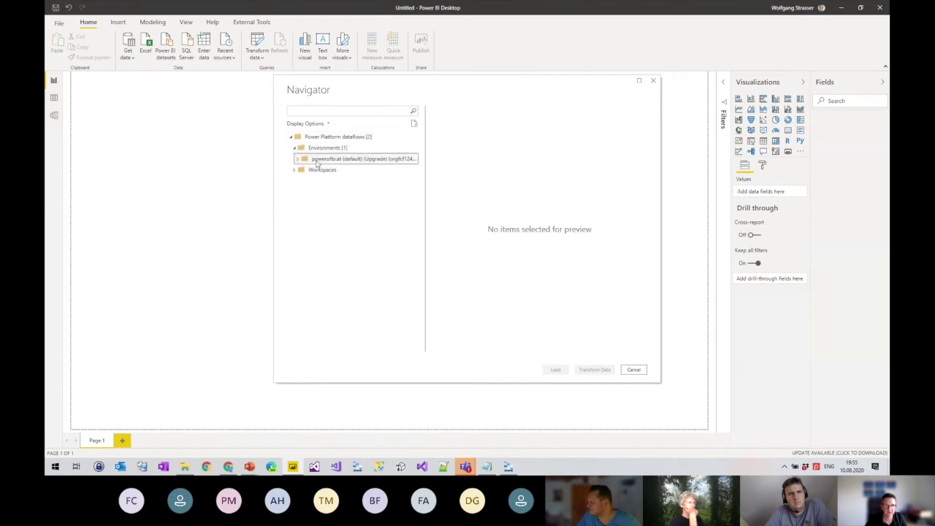
click(297, 159)
click(332, 170)
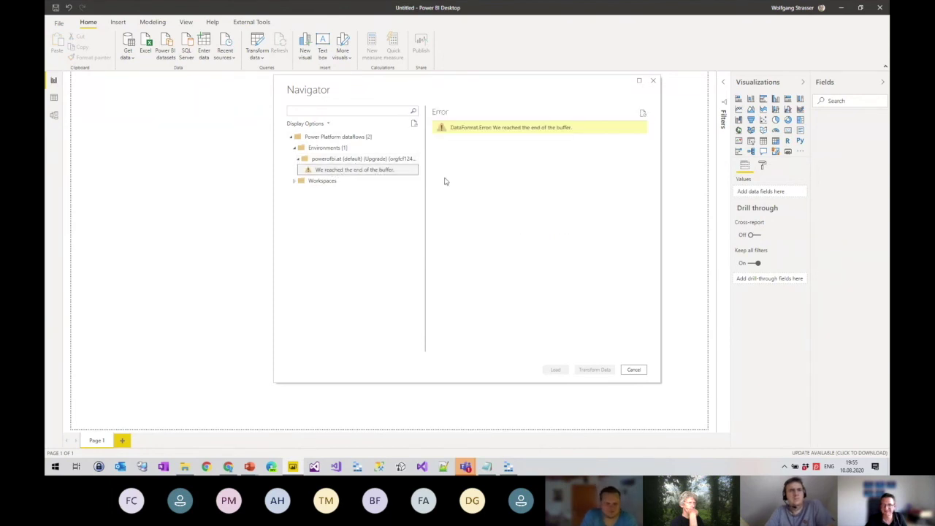
double_click(322, 158)
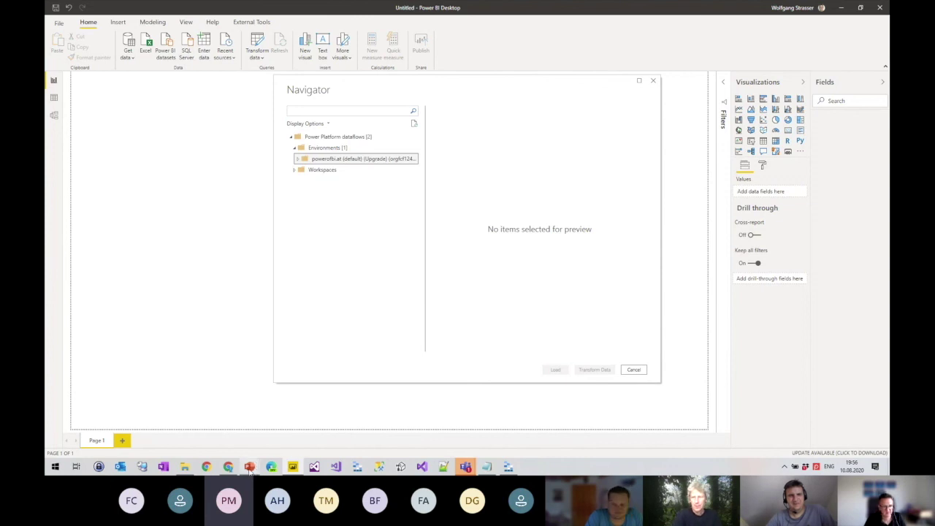
- Switch to PowerPlatformDataflows.pptx in PowerPoint, show the slides in Slide Sorter view, and open the closing contact slide 25
mouse_move(249, 465)
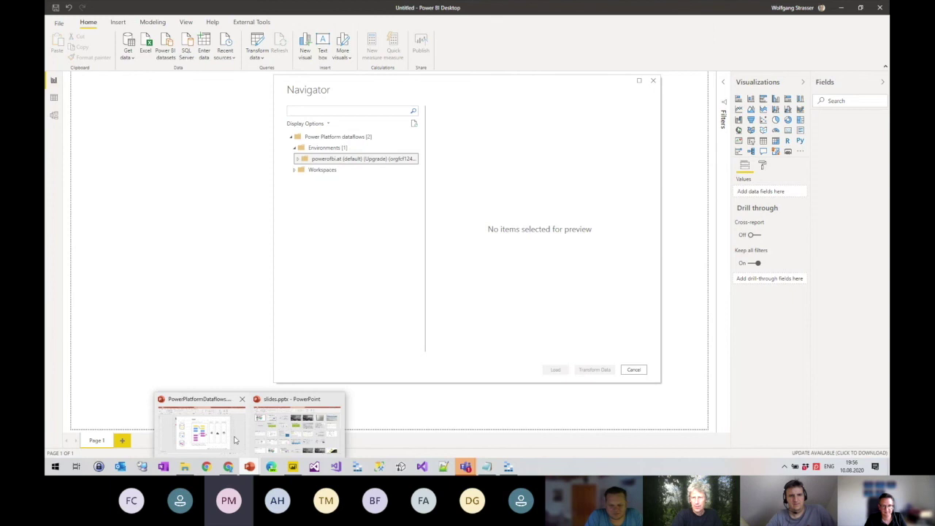
click(234, 439)
click(758, 453)
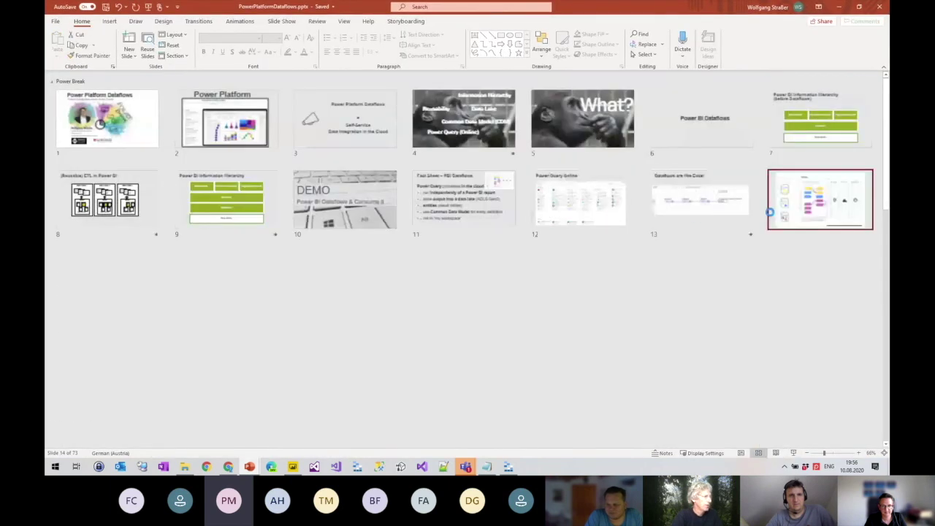
double_click(473, 365)
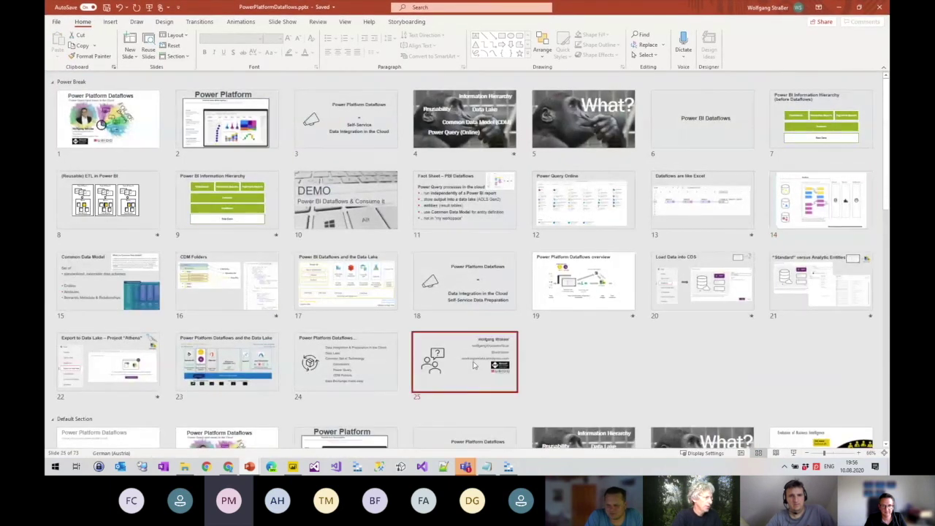